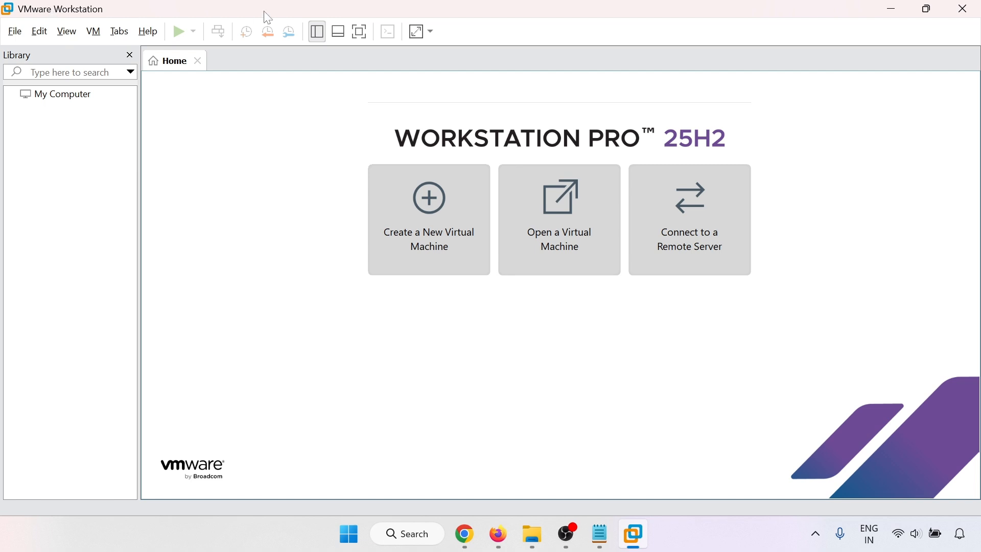
# - Switch to the Notepad guide, read Steps 1 and 2 on launching the program and choosing the configuration type, and return to VMware Workstation
pyautogui.click(600, 545)
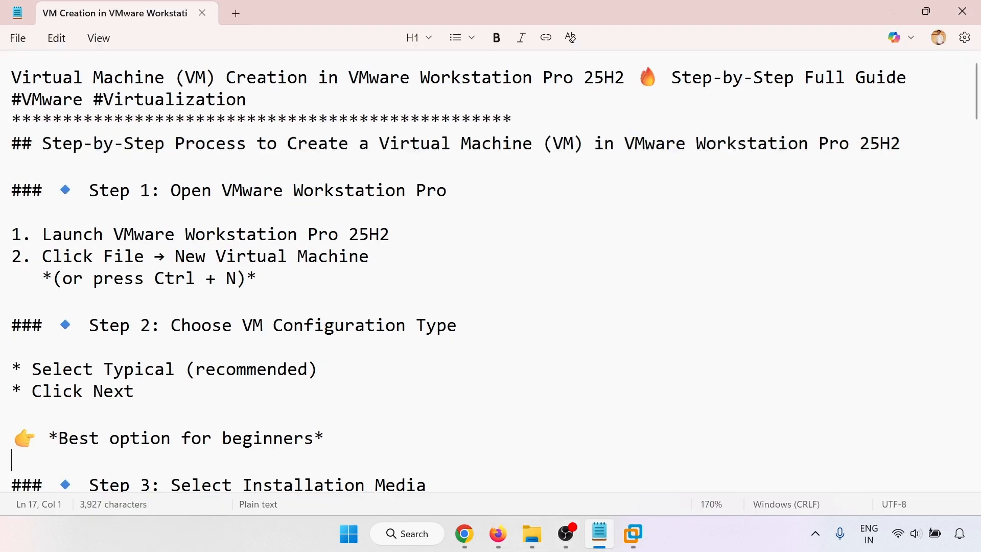
pyautogui.moveTo(73, 234); pyautogui.dragTo(389, 234)
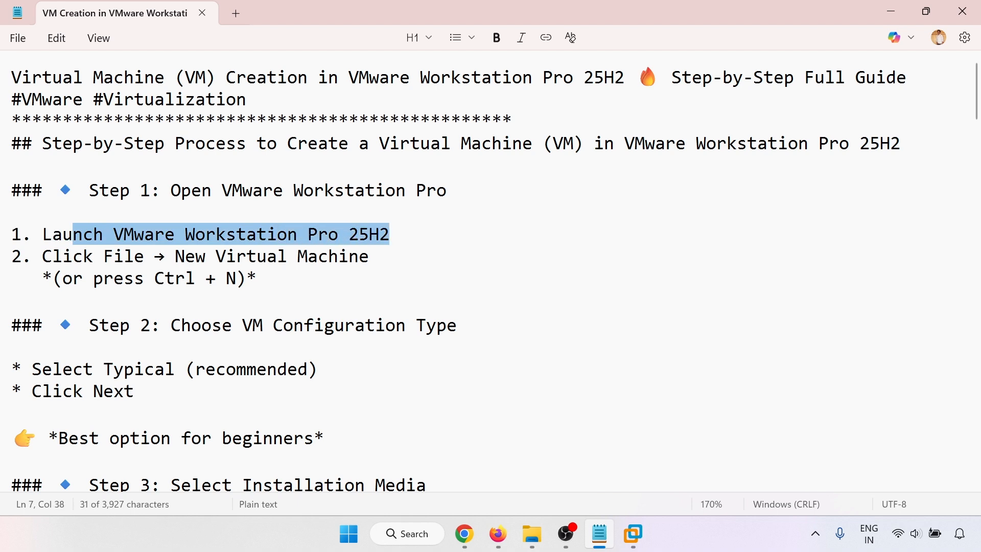
pyautogui.scroll(-3, 490, 271)
pyautogui.moveTo(181, 162); pyautogui.dragTo(437, 163)
pyautogui.click(134, 228)
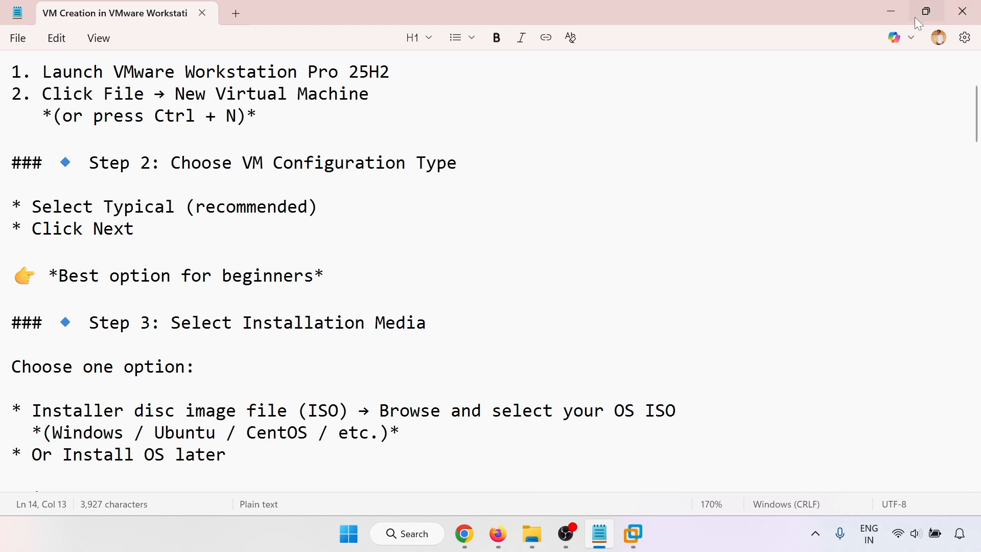
pyautogui.click(892, 11)
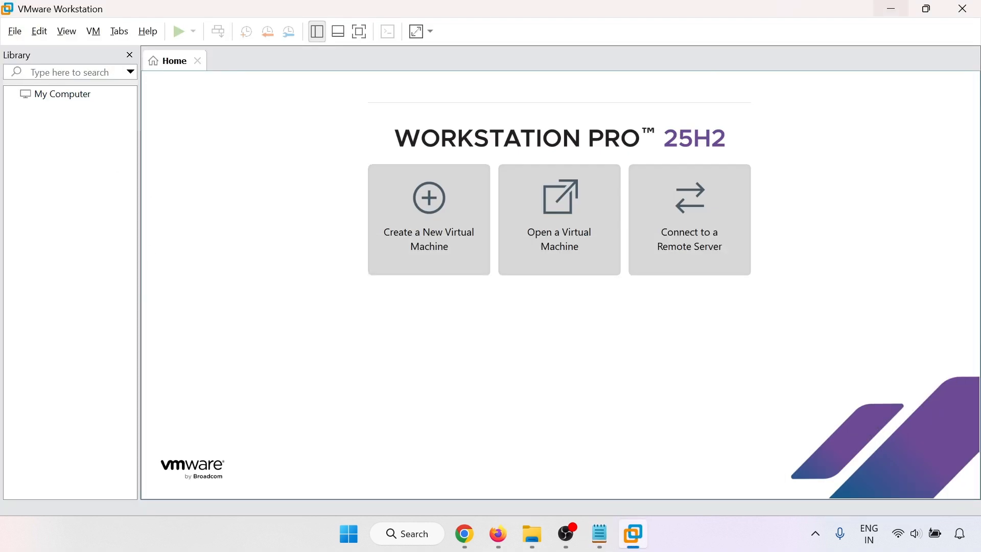
# - Start creating a new virtual machine with the Typical (recommended) configuration
pyautogui.click(15, 31)
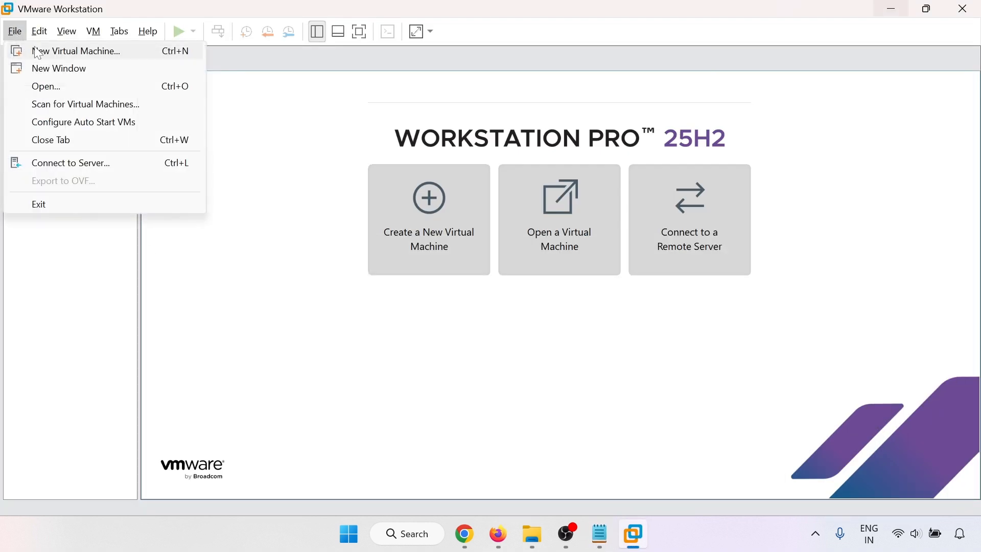
pyautogui.click(266, 275)
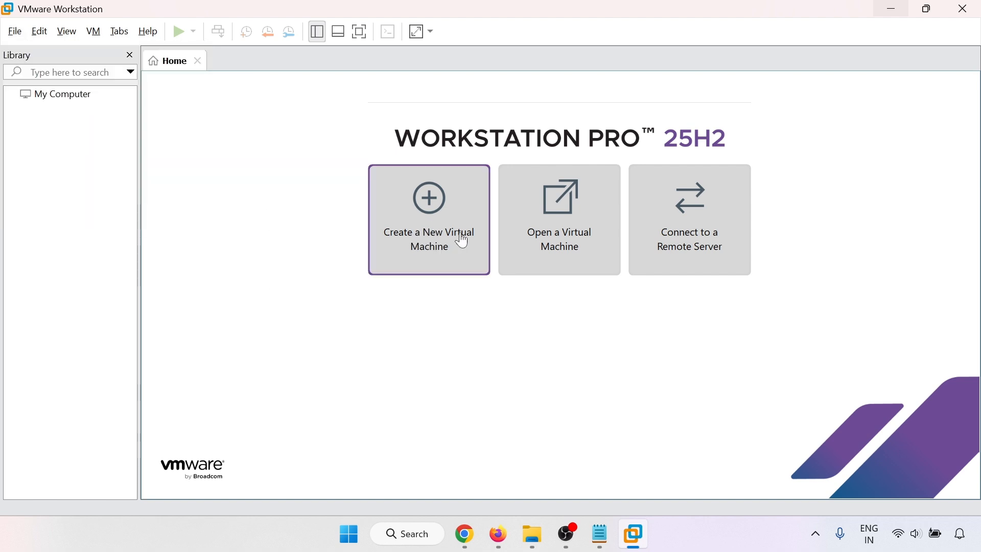
pyautogui.click(429, 225)
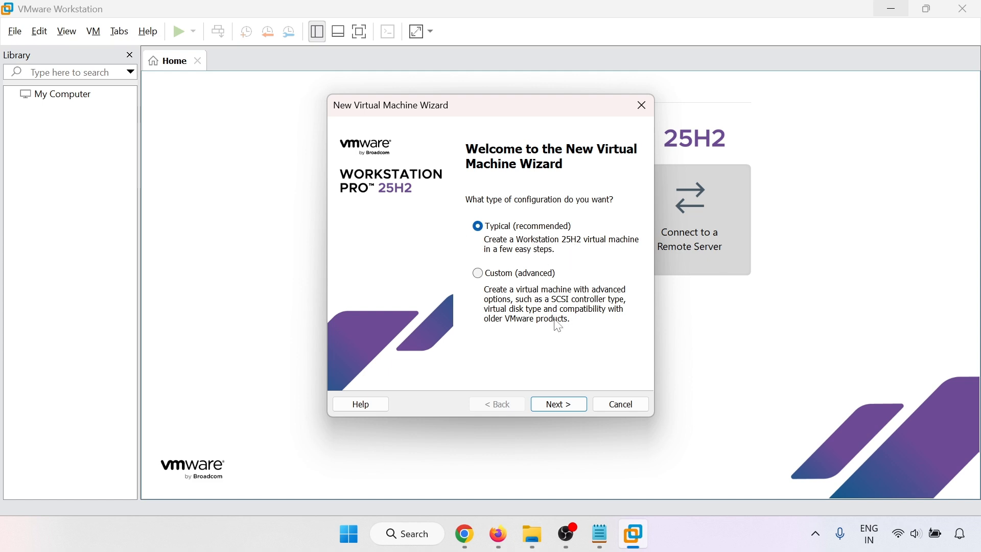
pyautogui.click(558, 405)
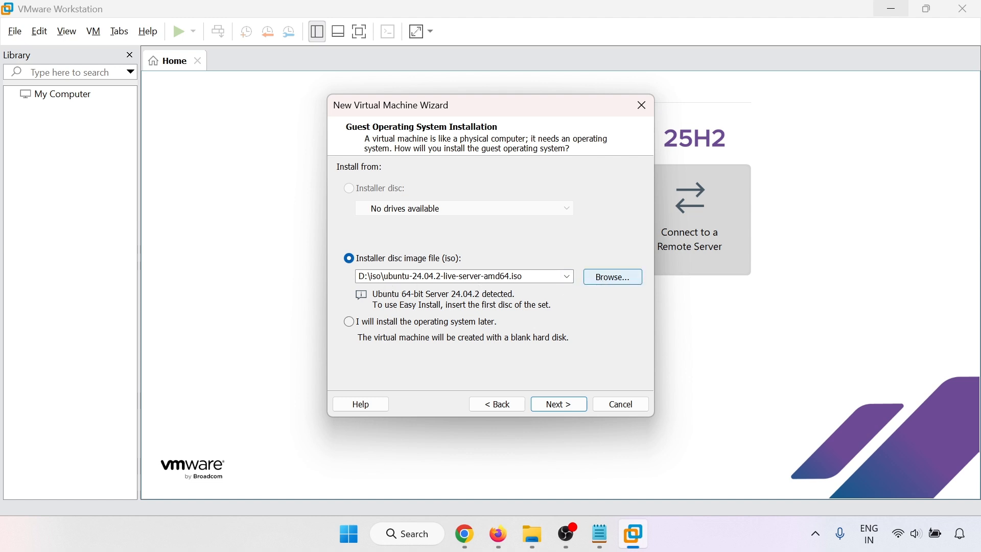
# - Select ubuntu-24.04.3-live-server-amd64.iso from the iso folder as the installer disc image
pyautogui.click(567, 276)
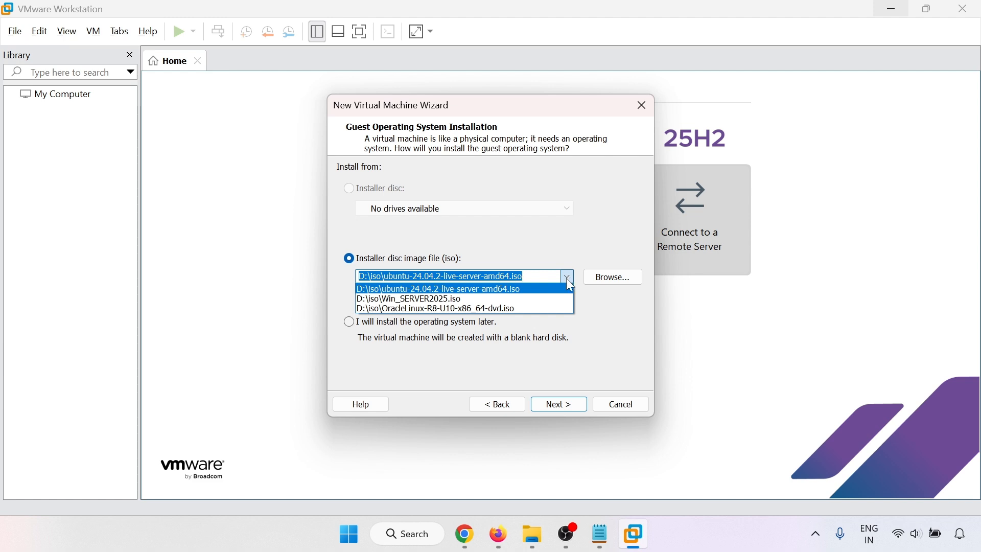
pyautogui.click(567, 279)
pyautogui.click(601, 280)
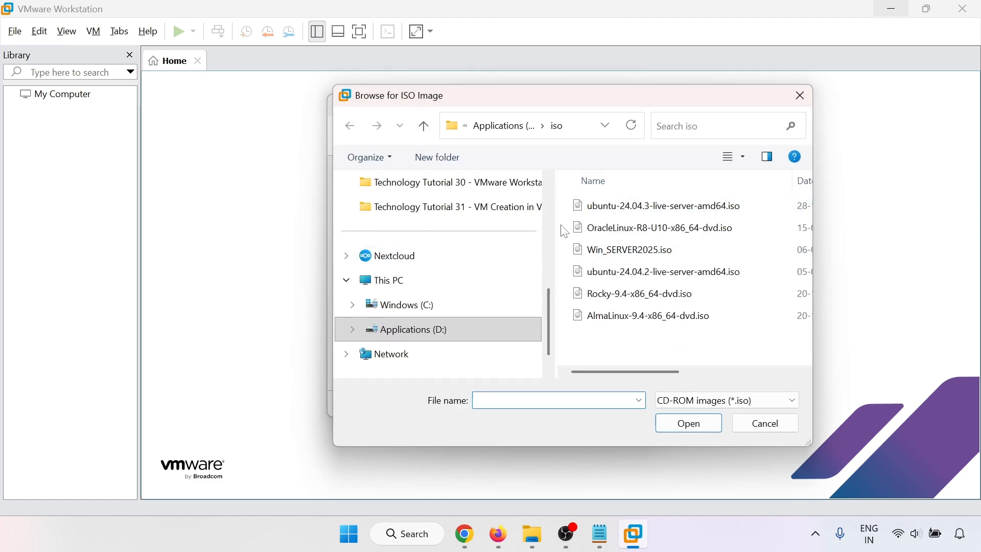
pyautogui.moveTo(556, 219); pyautogui.dragTo(434, 227)
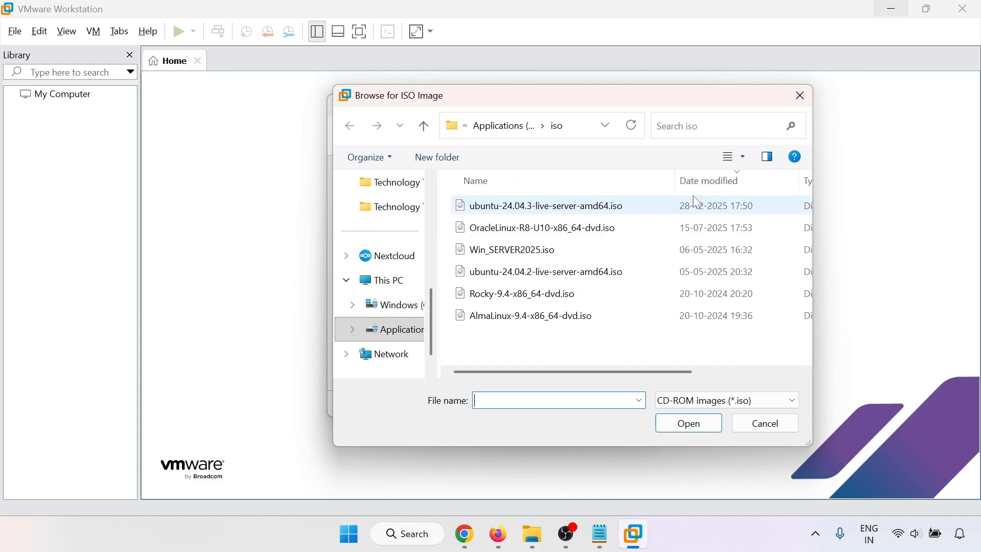
pyautogui.doubleClick(574, 209)
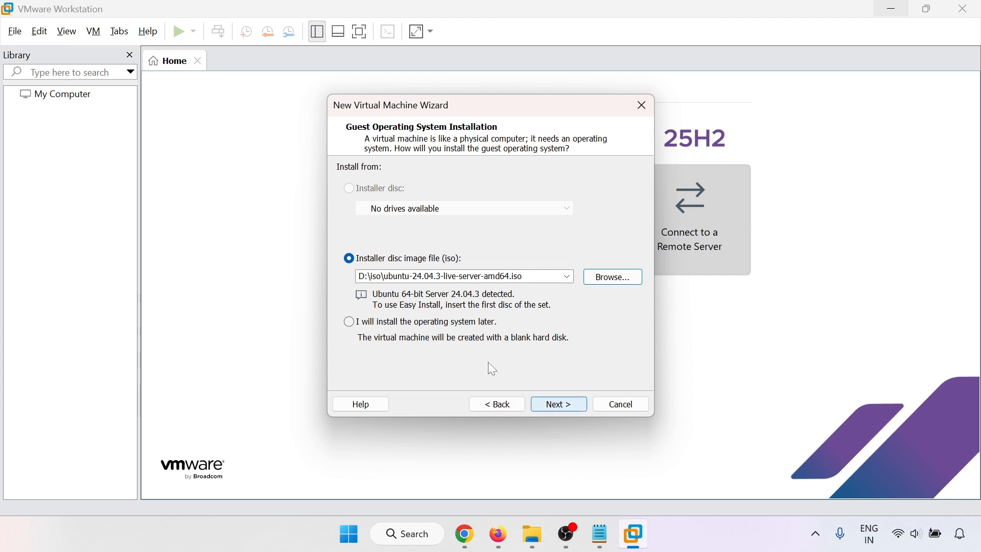
# - Switch to the Notepad guide, read the installation media and guest operating system steps, and return to VMware Workstation
pyautogui.click(599, 533)
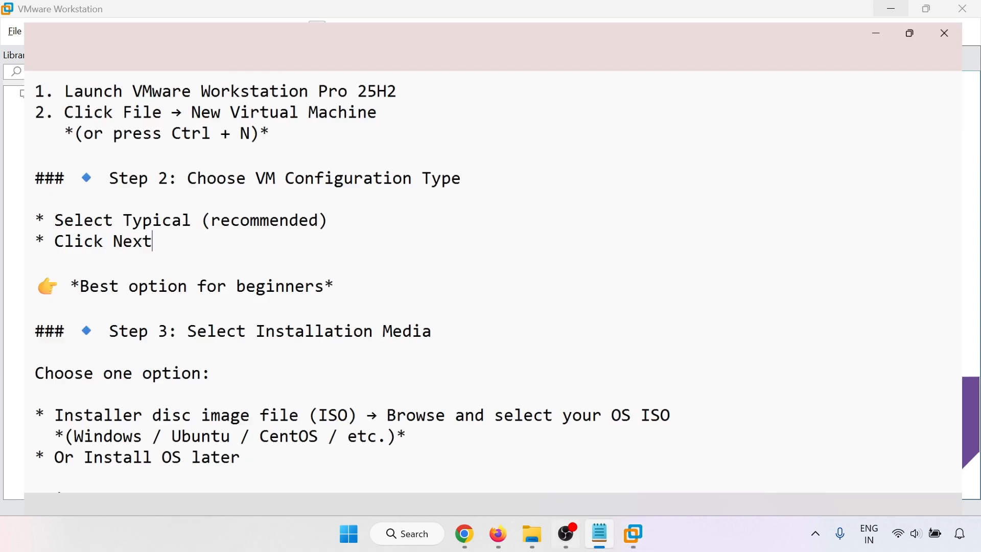
pyautogui.scroll(-2, 491, 276)
pyautogui.moveTo(83, 301); pyautogui.dragTo(104, 300)
pyautogui.moveTo(185, 301); pyautogui.dragTo(206, 301)
pyautogui.moveTo(277, 301); pyautogui.dragTo(369, 301)
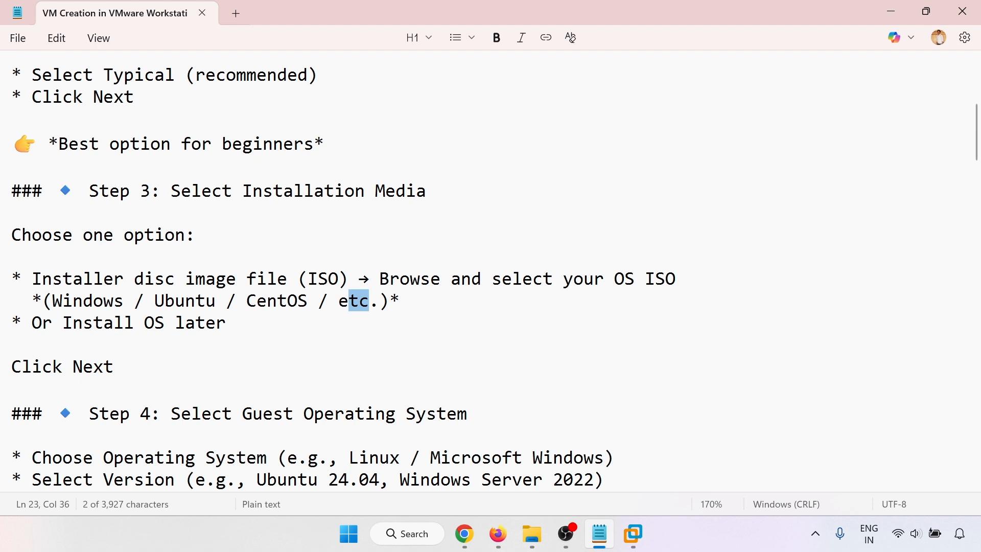
pyautogui.scroll(-2, 343, 277)
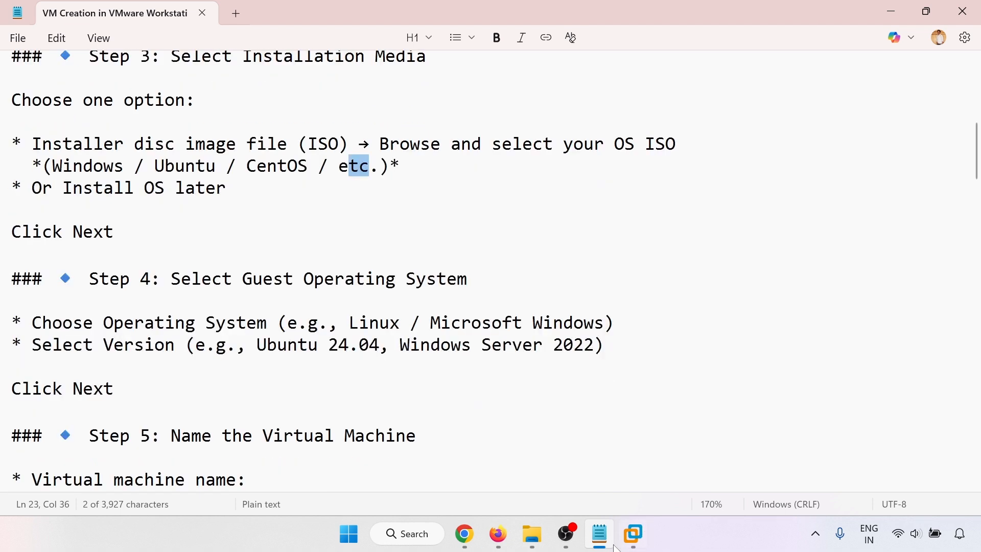
pyautogui.click(605, 543)
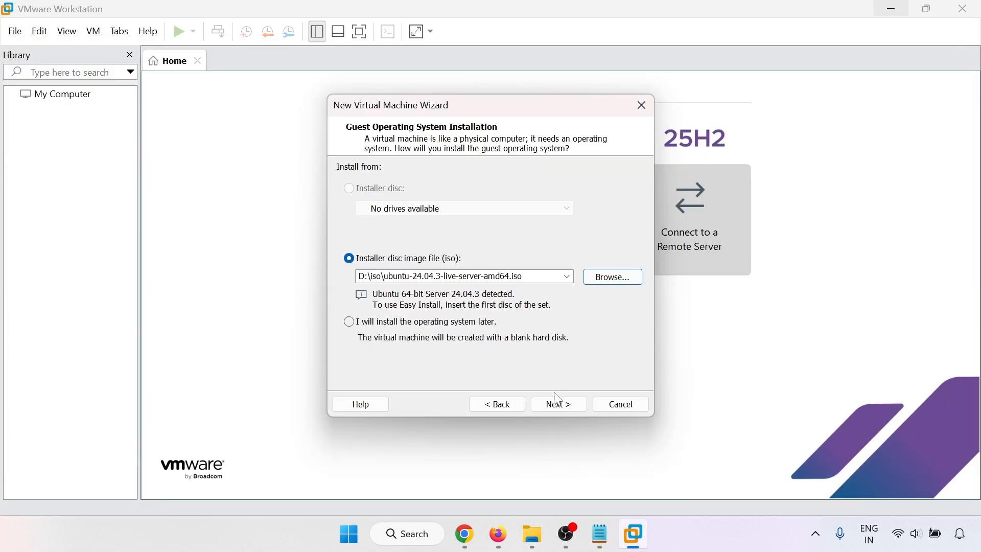
# - Accept the installer image, name the virtual machine Server1 and browse to the VMware folder on drive D for its location
pyautogui.click(556, 406)
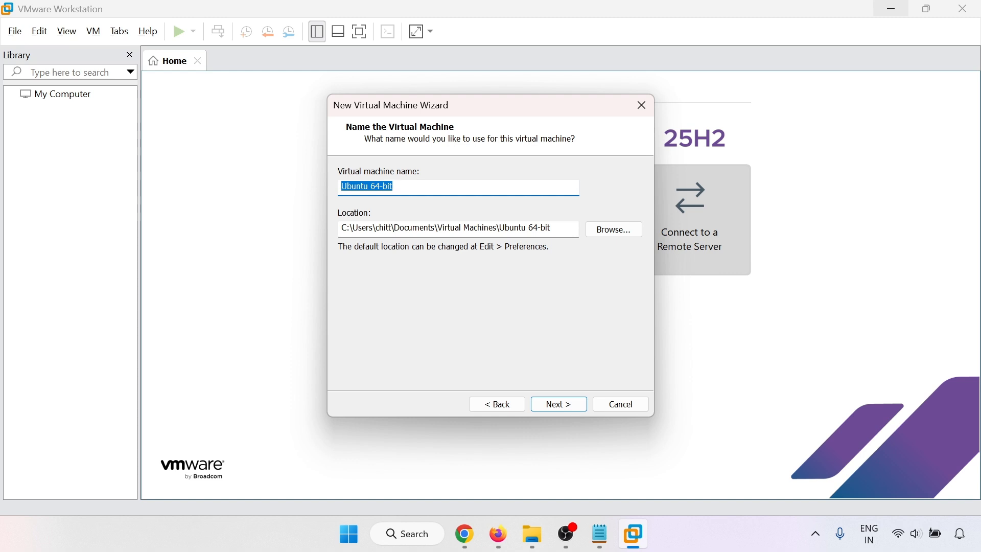
pyautogui.write('Server1')
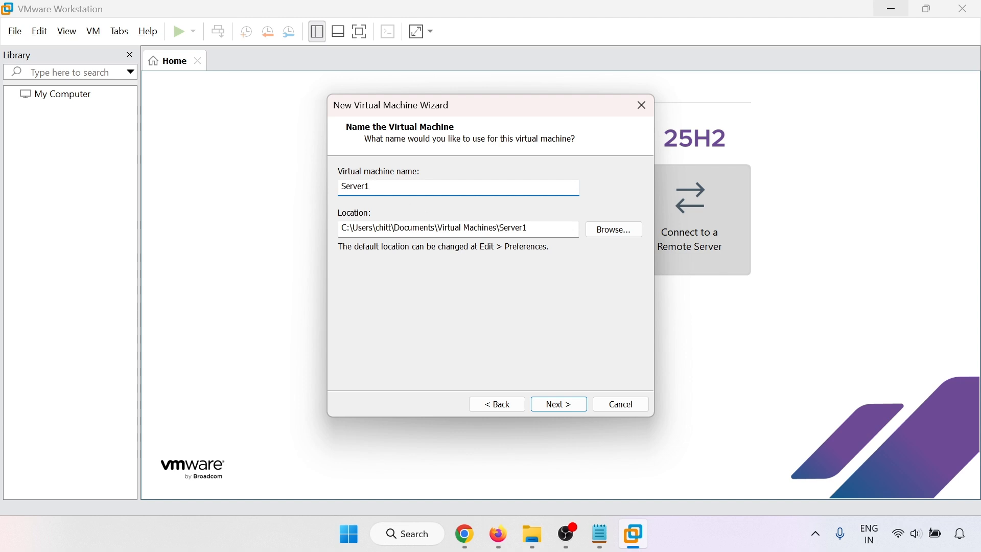
pyautogui.click(598, 234)
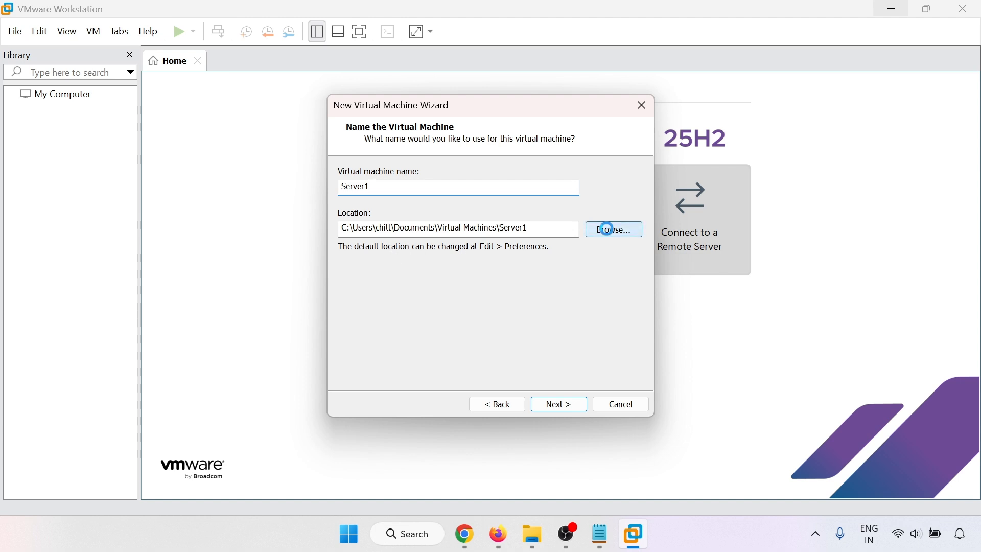
pyautogui.scroll(-2, 424, 324)
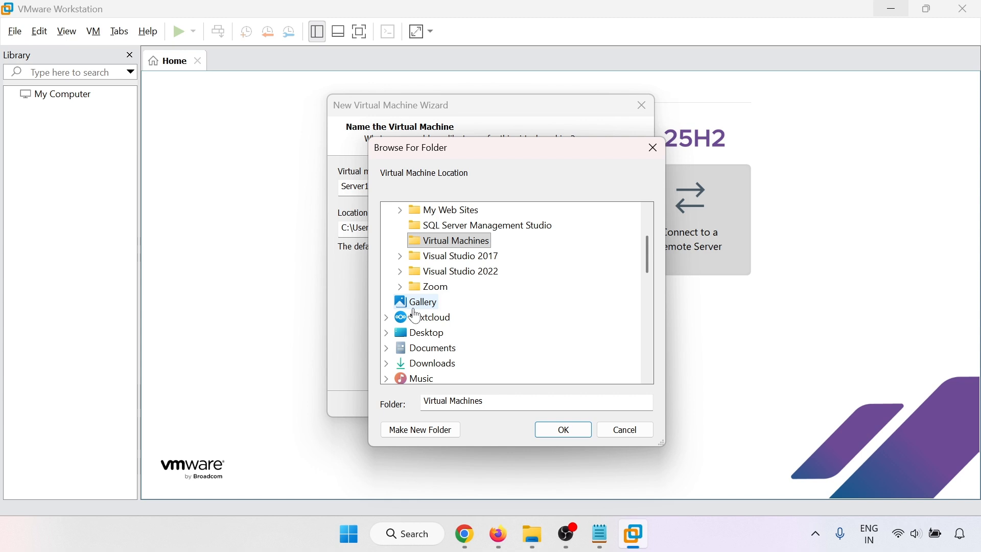
pyautogui.scroll(-12, 422, 302)
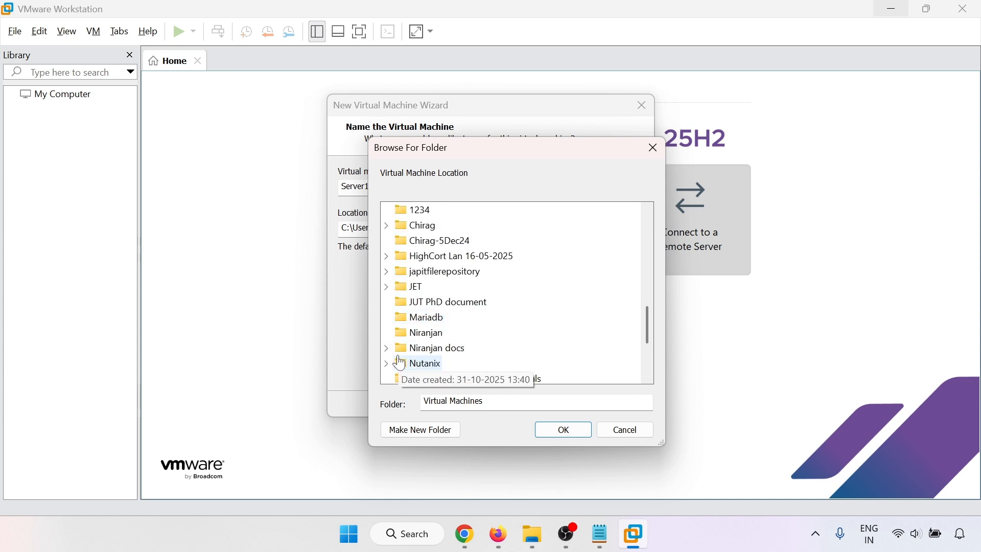
pyautogui.scroll(13, 399, 337)
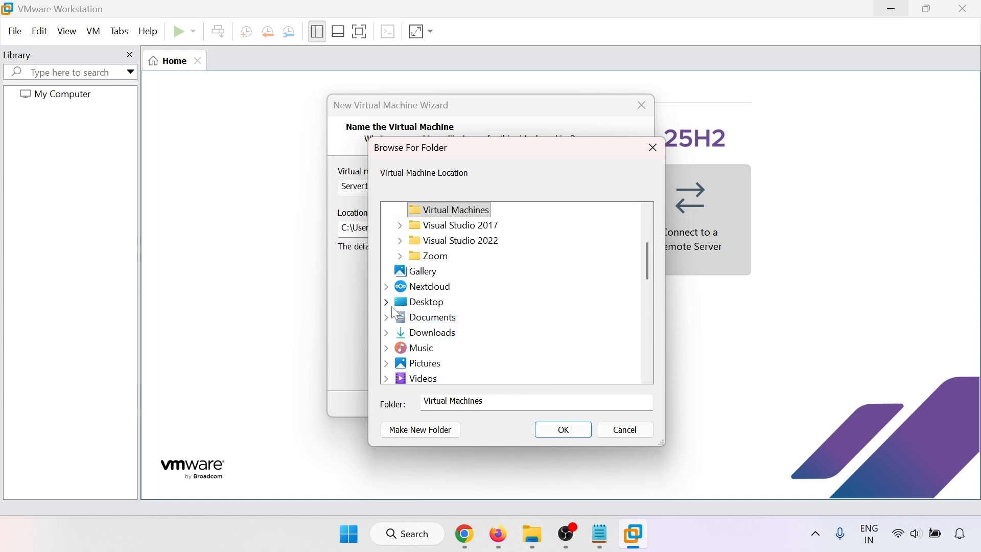
pyautogui.scroll(-1, 399, 332)
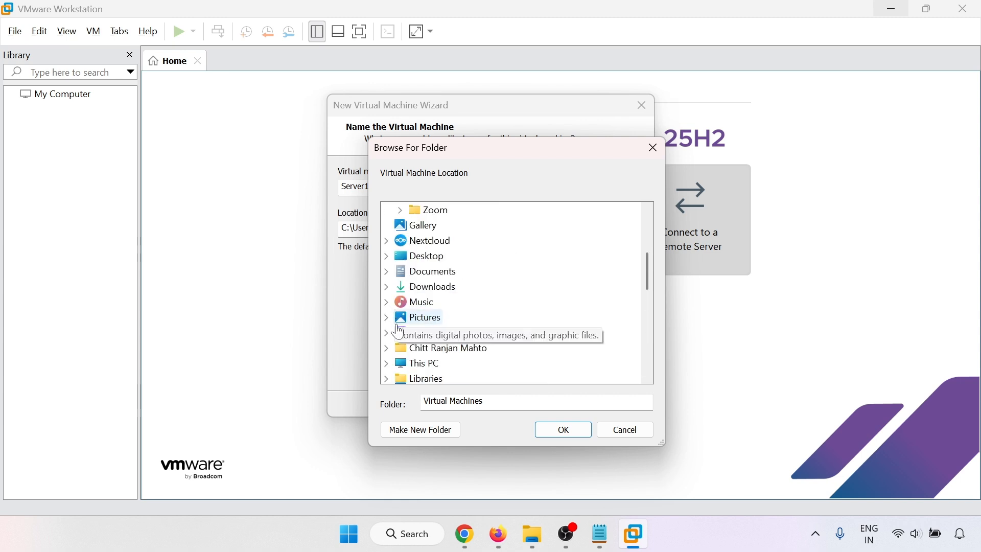
pyautogui.click(387, 363)
pyautogui.click(403, 364)
pyautogui.scroll(-10, 438, 327)
pyautogui.click(457, 334)
pyautogui.scroll(1, 482, 336)
pyautogui.click(488, 403)
# - Create a subfolder named Server1 inside the VMware folder and set it as the virtual machine's location
pyautogui.click(408, 429)
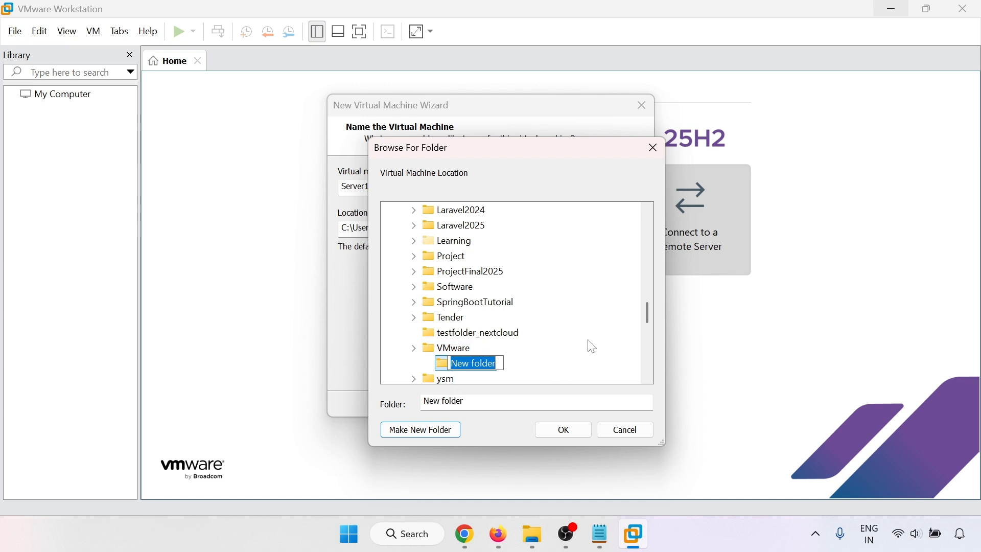
pyautogui.click(647, 206)
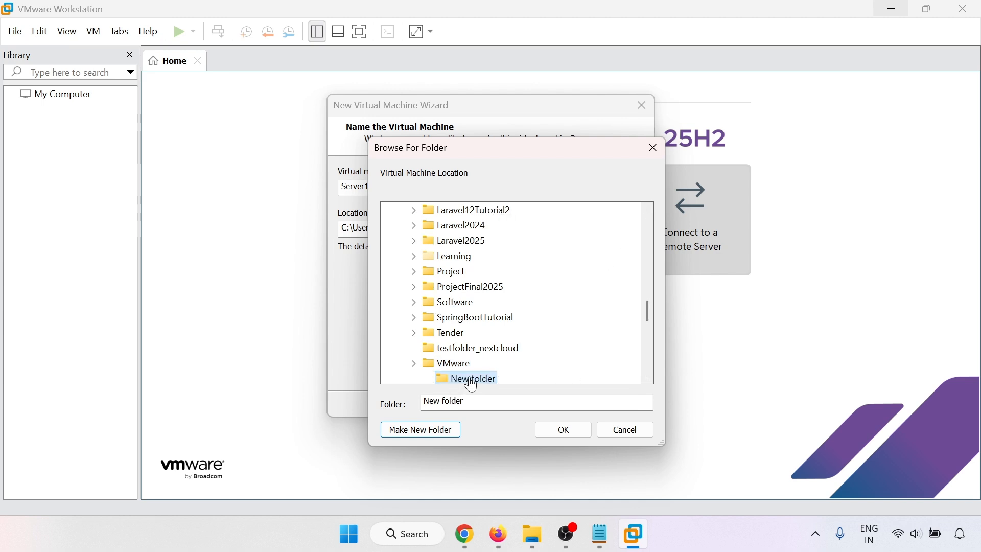
pyautogui.rightClick(492, 378)
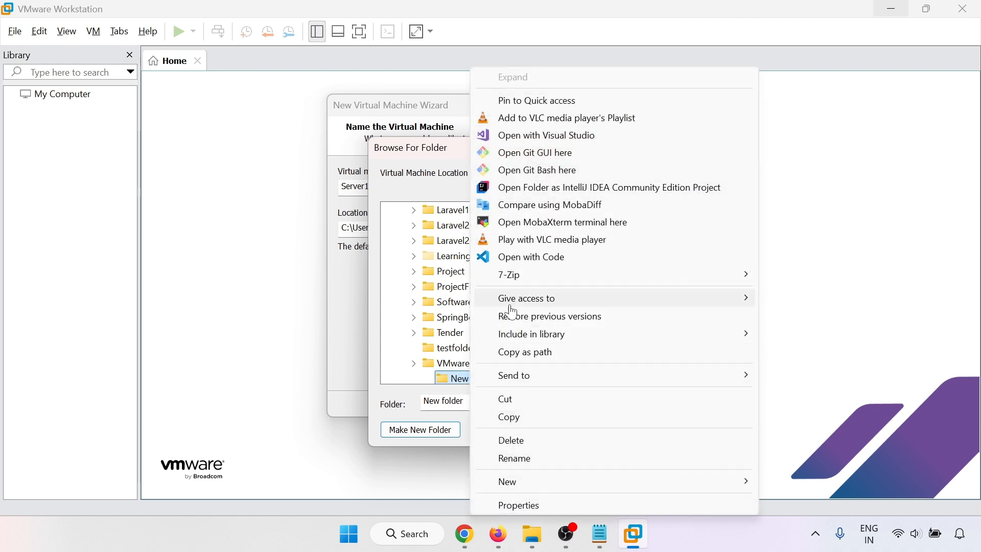
pyautogui.click(523, 458)
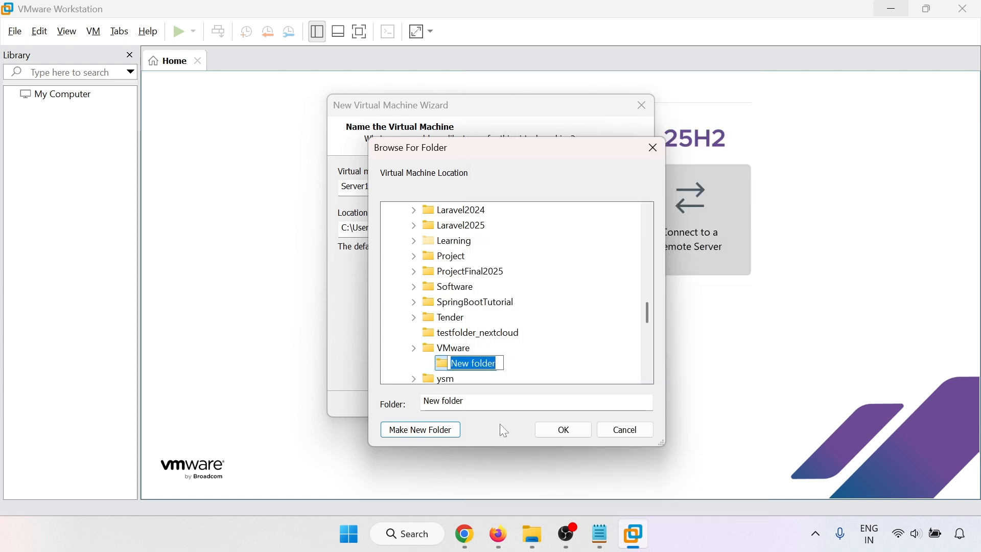
pyautogui.write('Ser')
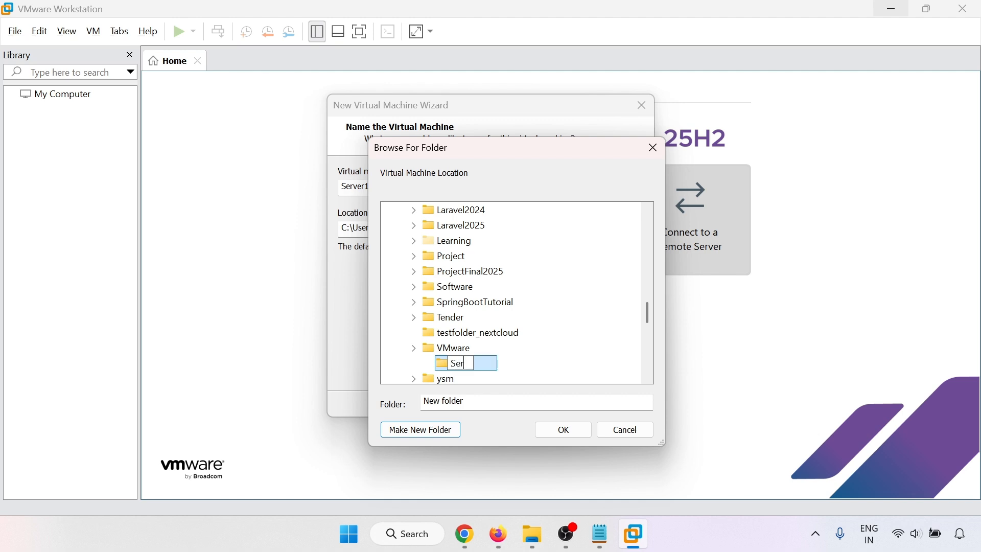
pyautogui.write('ver1')
pyautogui.click(505, 369)
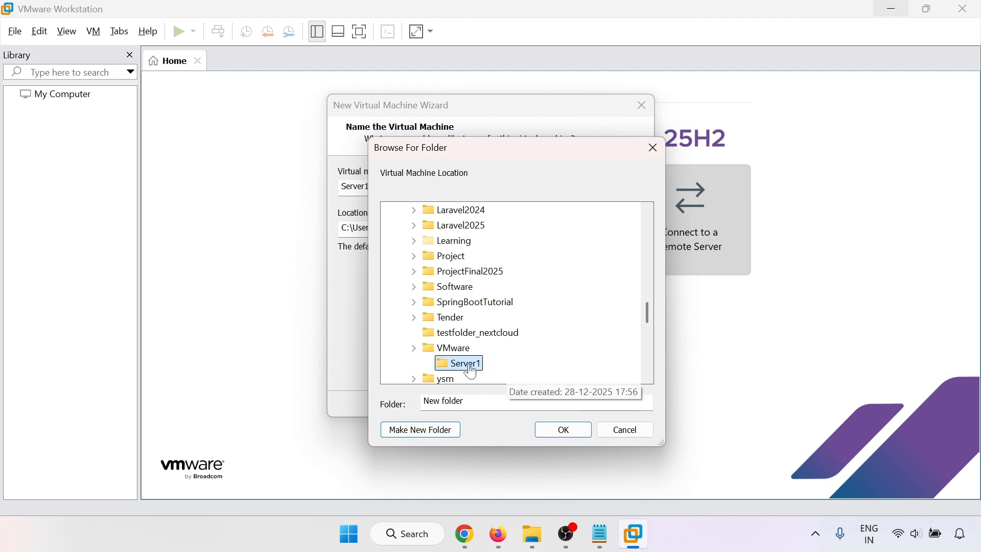
pyautogui.click(550, 431)
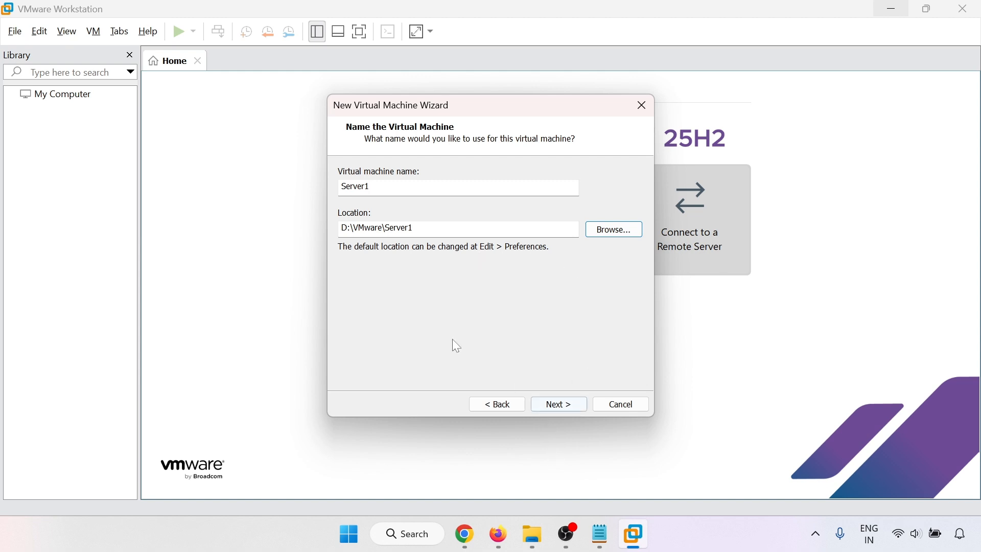
# - Accept the name and location, and keep a 20 GB maximum disk size split into multiple files
pyautogui.click(557, 404)
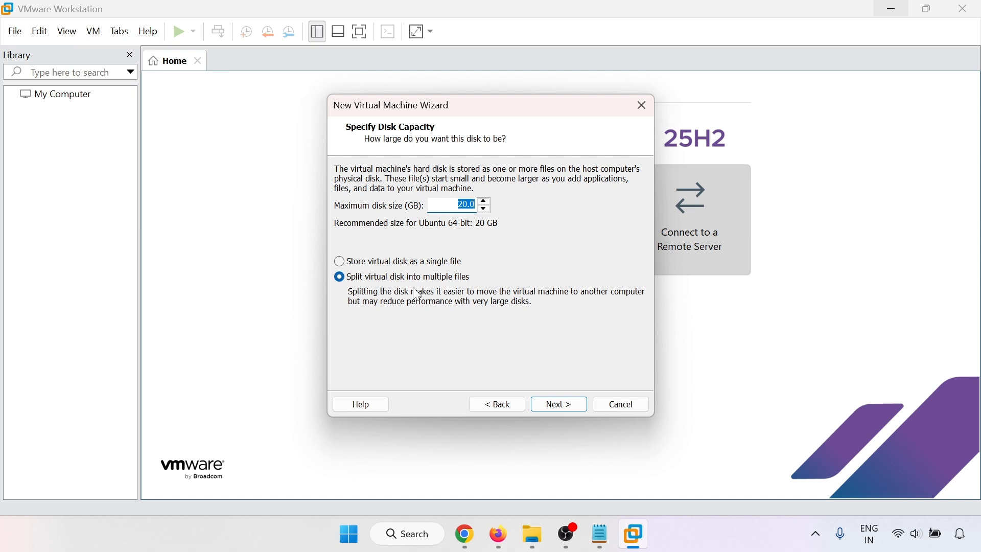
pyautogui.click(560, 406)
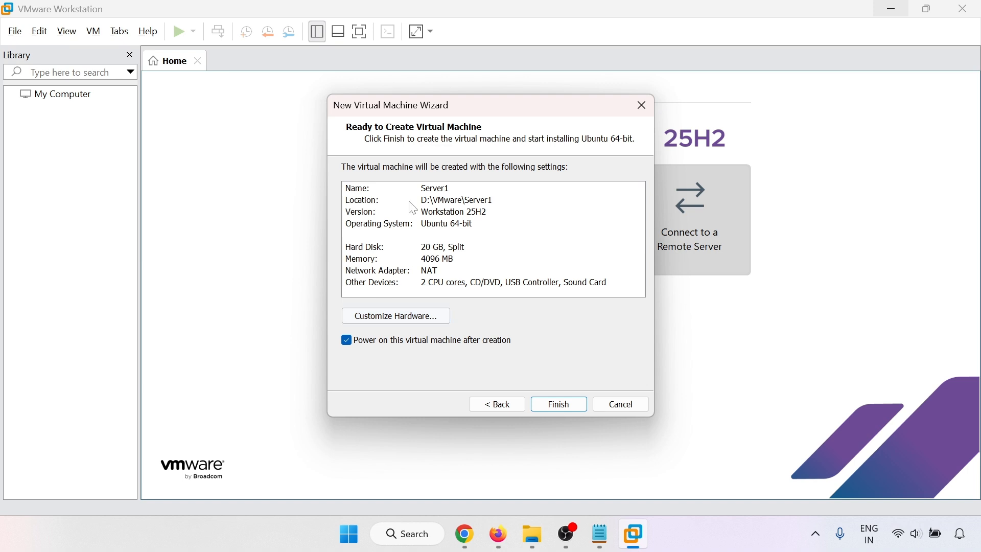
# - Review the virtual machine's memory and processor settings and the hardware types that can be added, and return to the creation summary
pyautogui.click(397, 319)
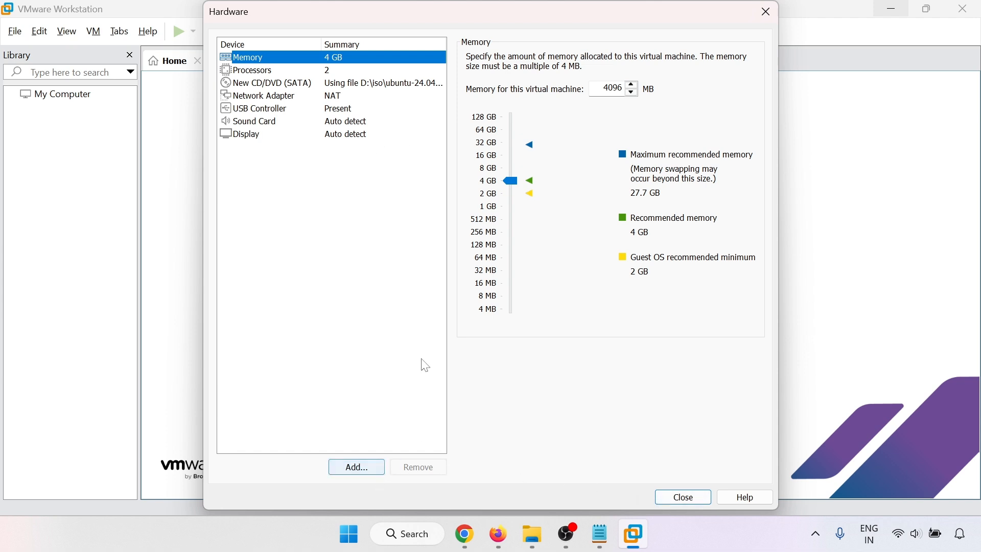
pyautogui.click(683, 497)
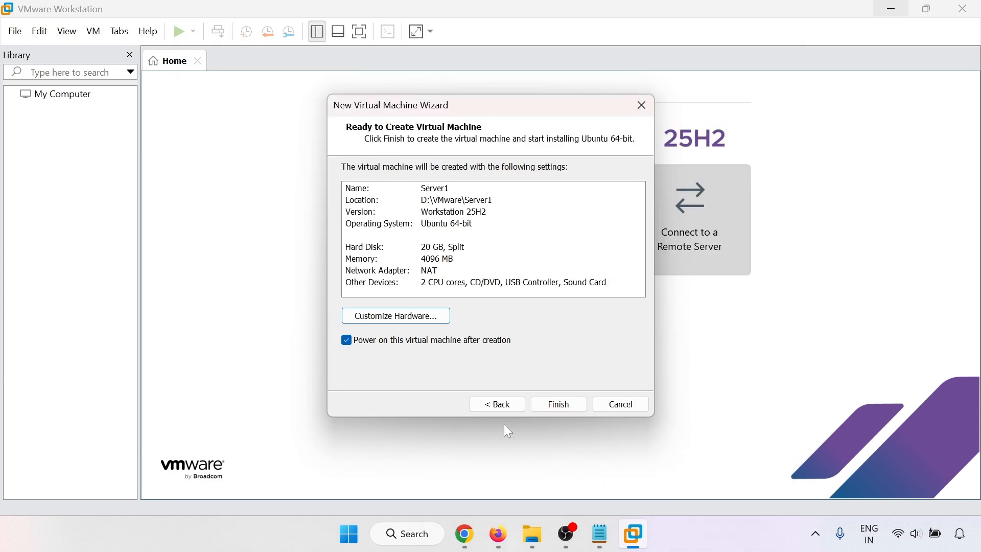
pyautogui.click(411, 320)
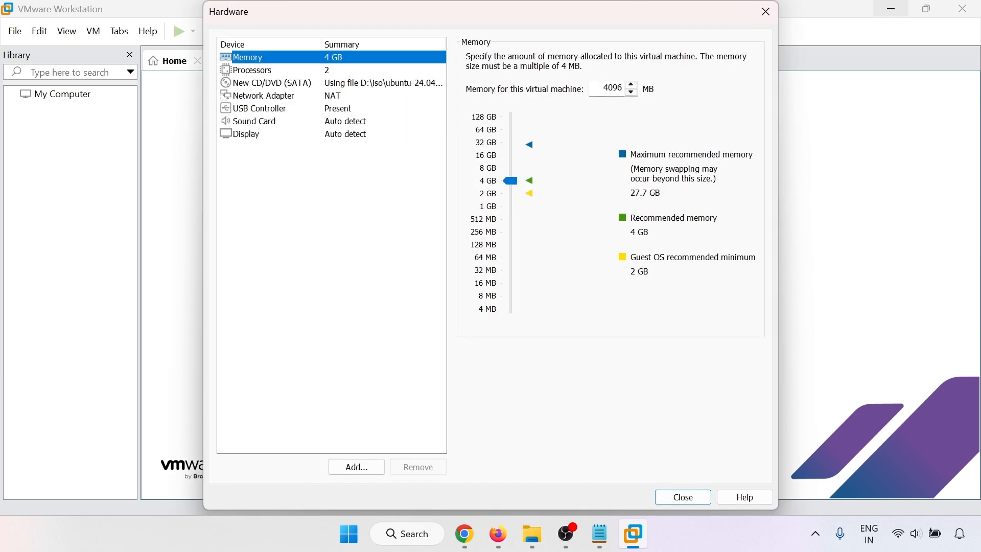
pyautogui.click(255, 71)
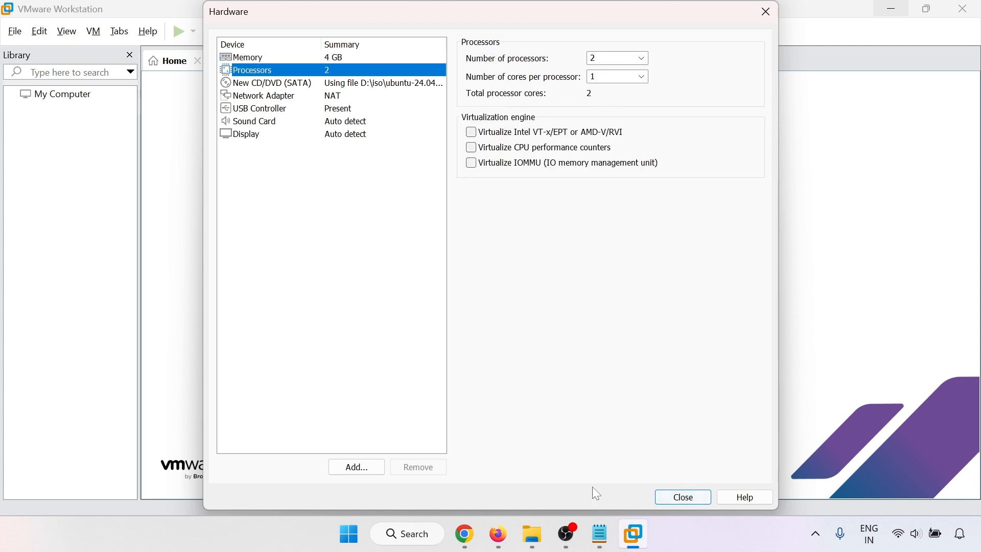
pyautogui.click(351, 468)
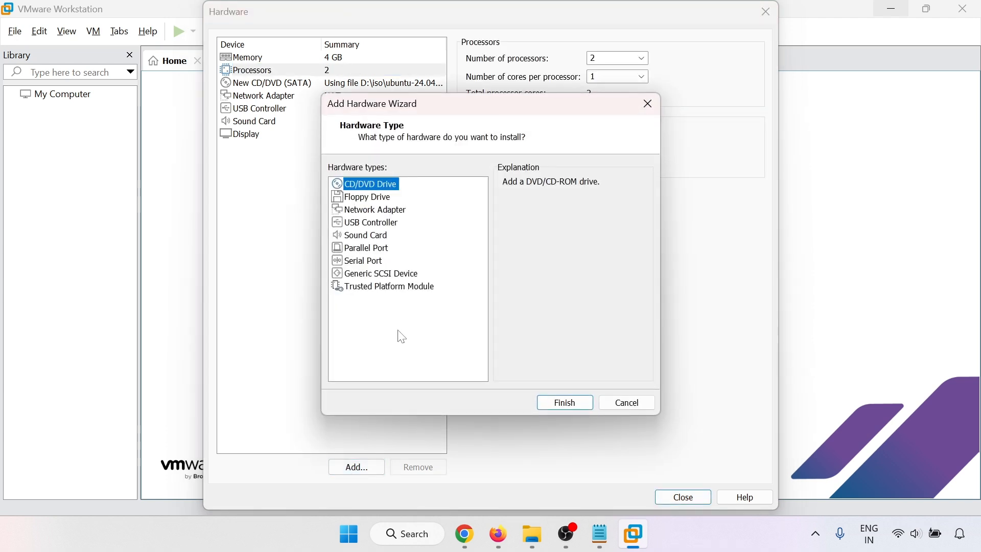
pyautogui.click(623, 403)
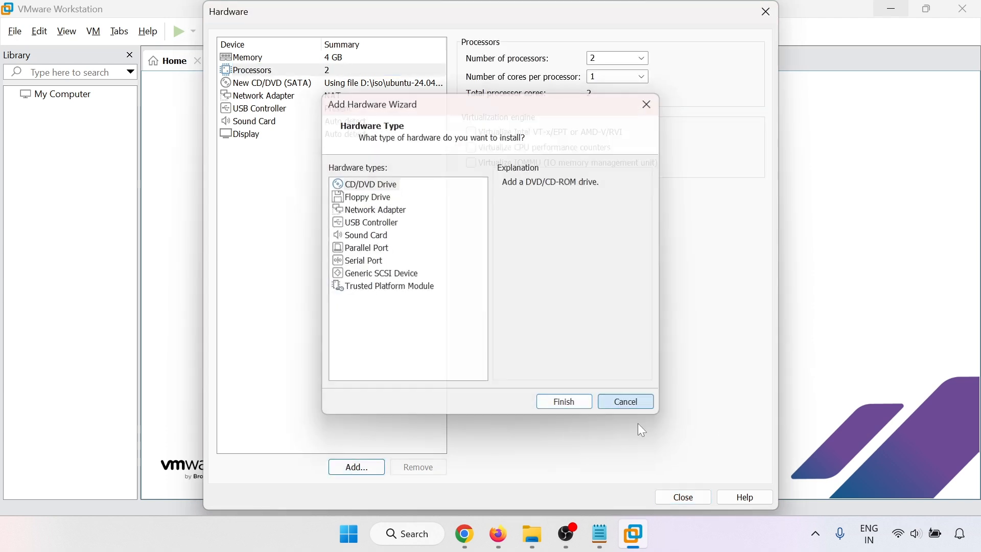
pyautogui.click(686, 498)
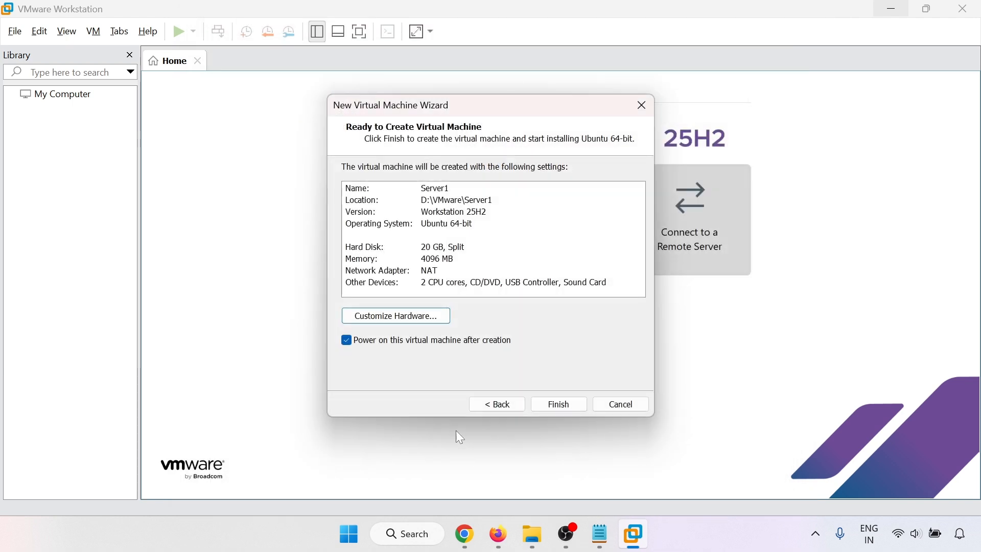
# - Create and power on Server1, permanently suppress the removable devices hint, and boot the Try or Install Ubuntu Server entry
pyautogui.click(558, 404)
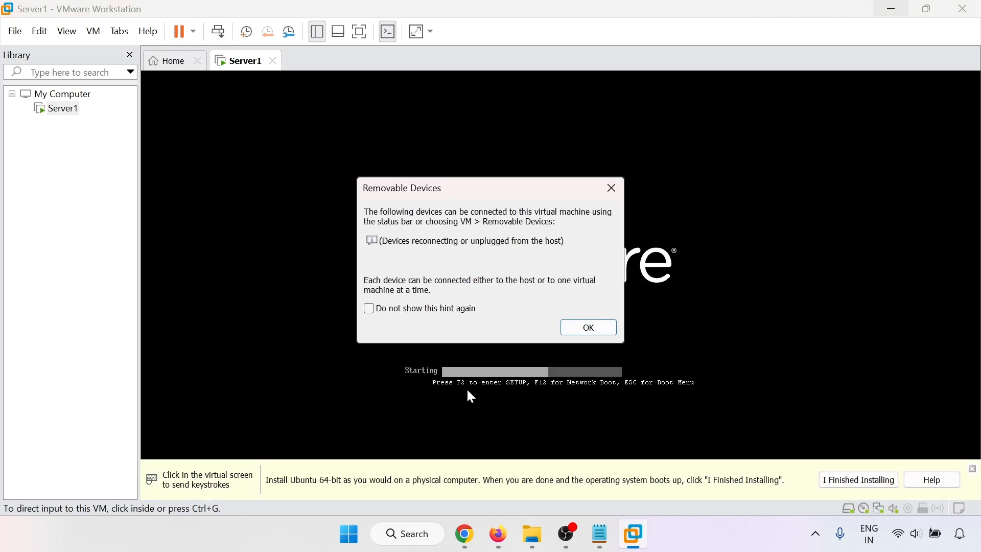
pyautogui.click(450, 308)
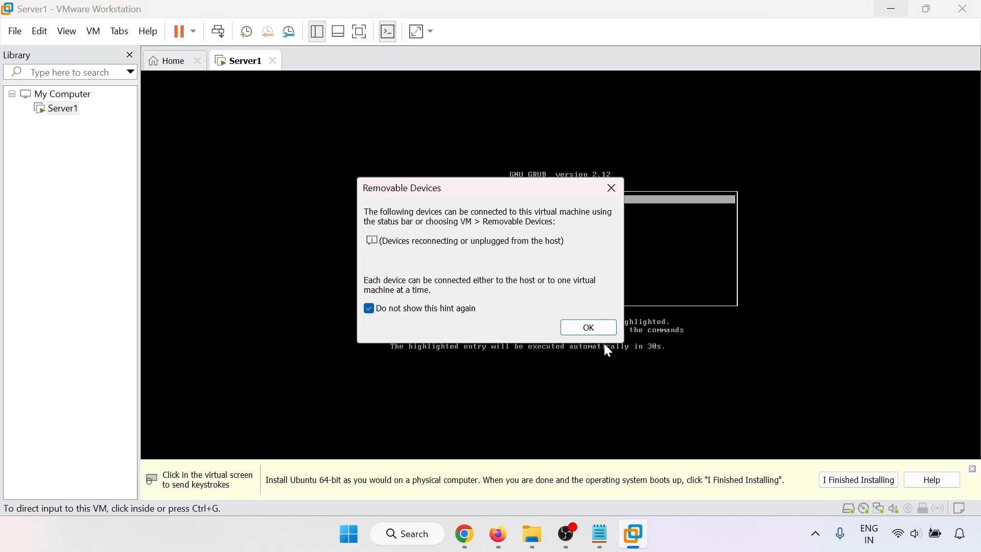
pyautogui.click(588, 327)
pyautogui.click(485, 378)
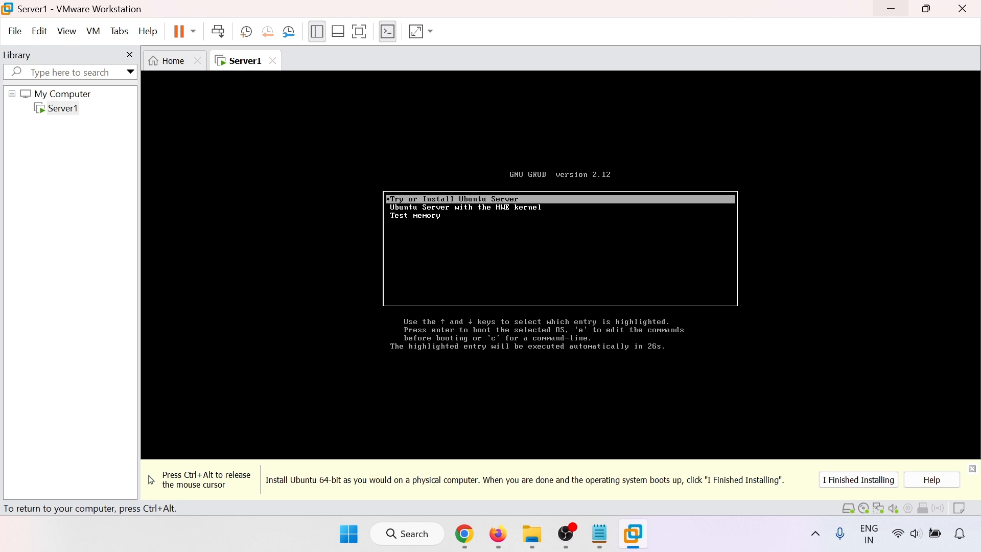
pyautogui.press('Return')
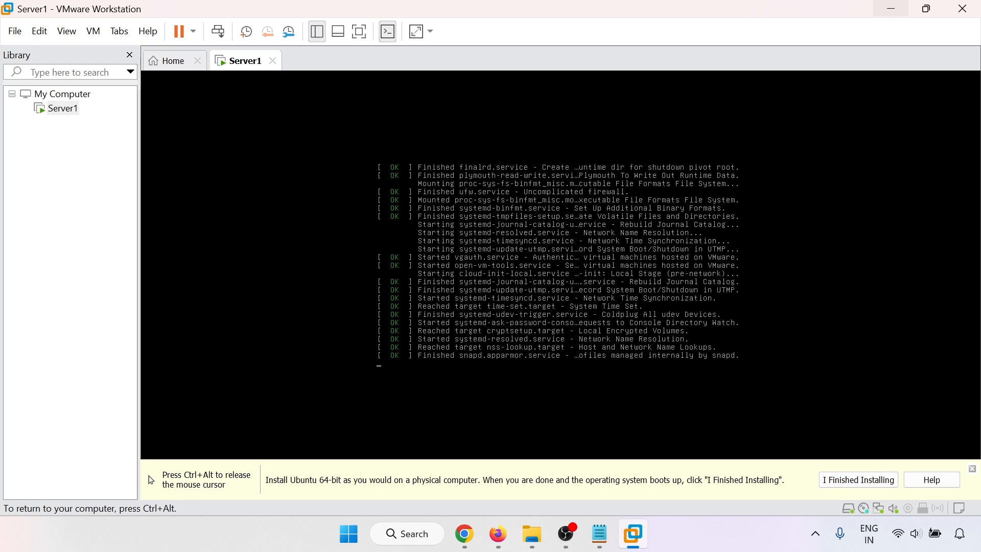
# - Switch to the Notepad guide and read the guest operating system, virtual machine naming and disk capacity steps
pyautogui.hotkey('ctrl', 'alt')
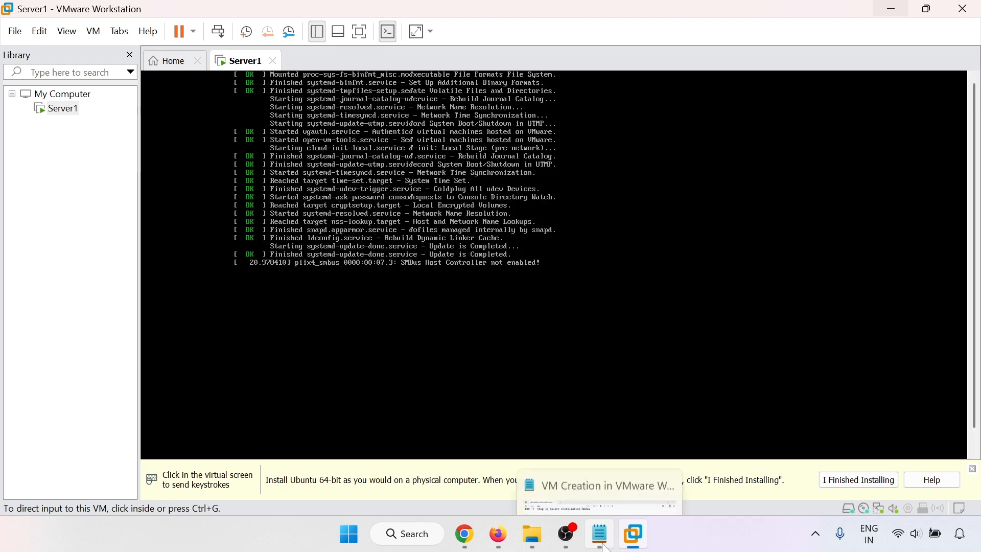
pyautogui.click(587, 357)
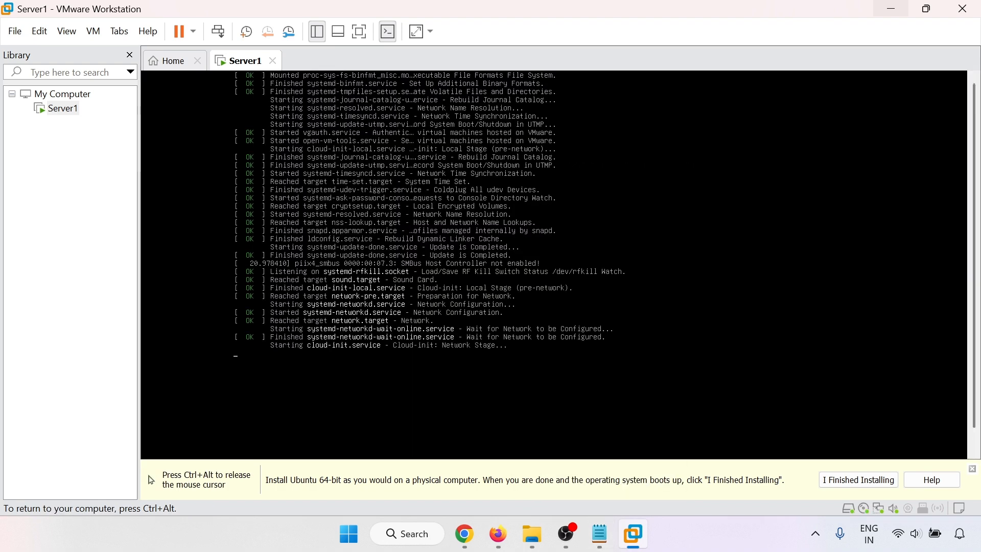
pyautogui.hotkey('ctrl', 'alt')
pyautogui.click(599, 542)
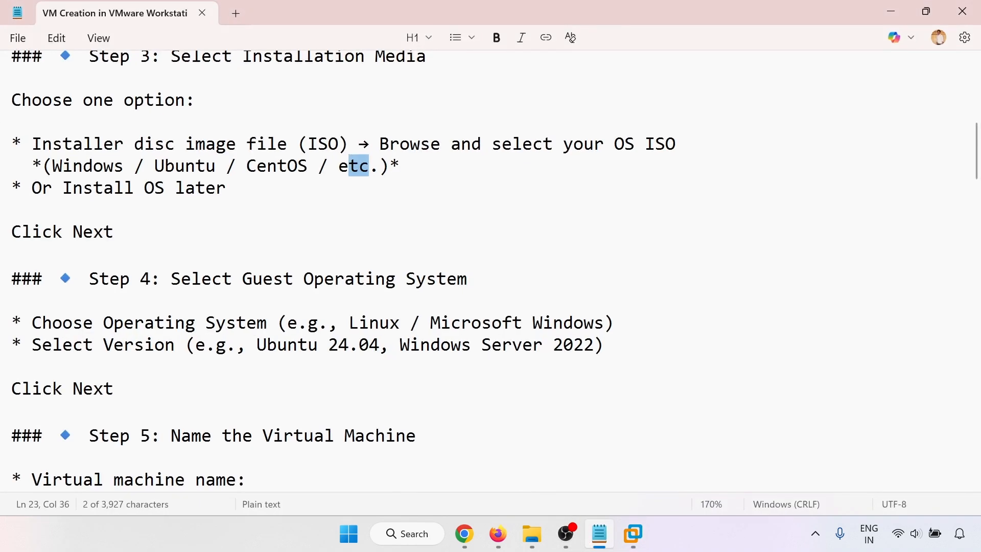
pyautogui.scroll(-1, 344, 270)
pyautogui.moveTo(185, 253); pyautogui.dragTo(492, 276)
pyautogui.scroll(-1, 343, 263)
pyautogui.scroll(-2, 344, 263)
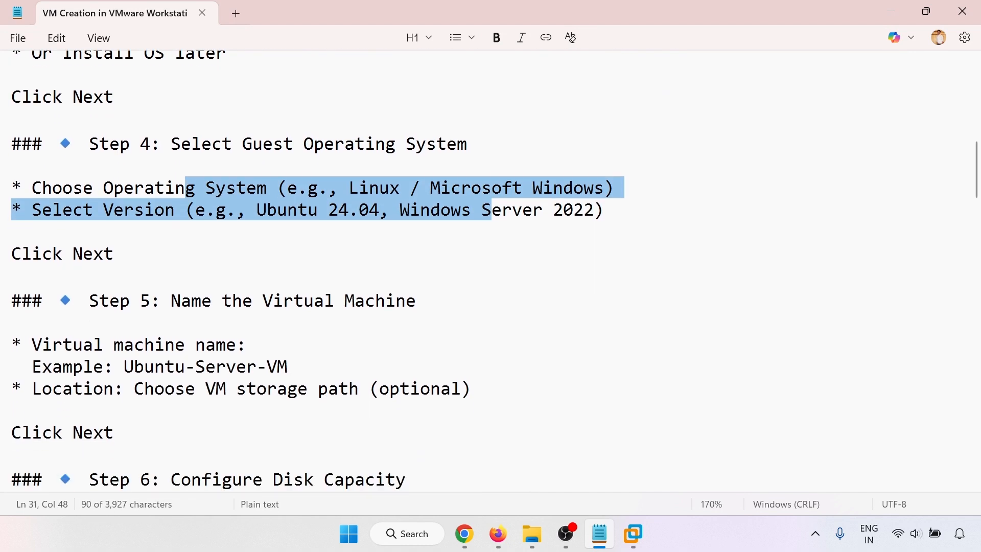
pyautogui.scroll(-3, 344, 263)
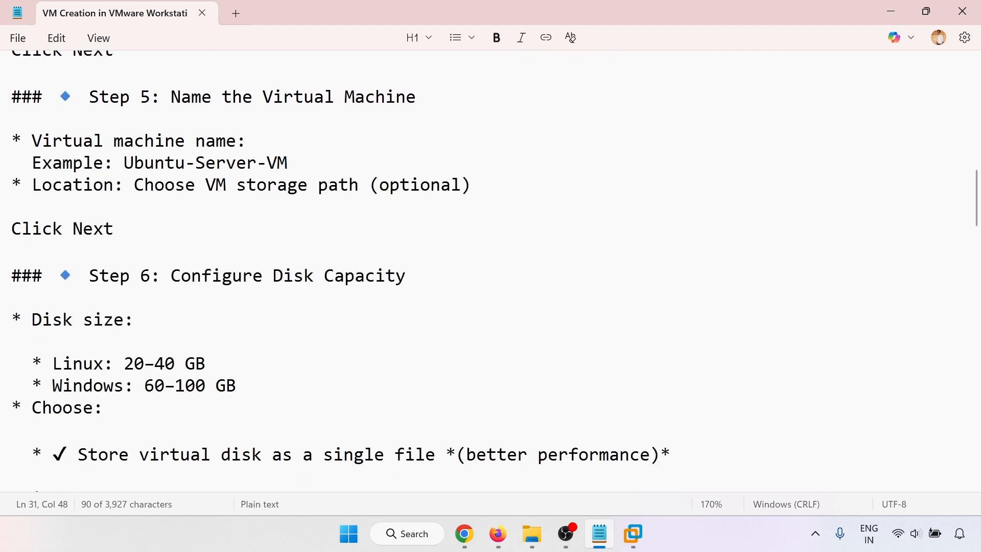
pyautogui.moveTo(180, 275); pyautogui.dragTo(406, 276)
# - Read the guide's hardware customization, power-on and operating system installation steps, and return to VMware Workstation
pyautogui.scroll(-4, 405, 275)
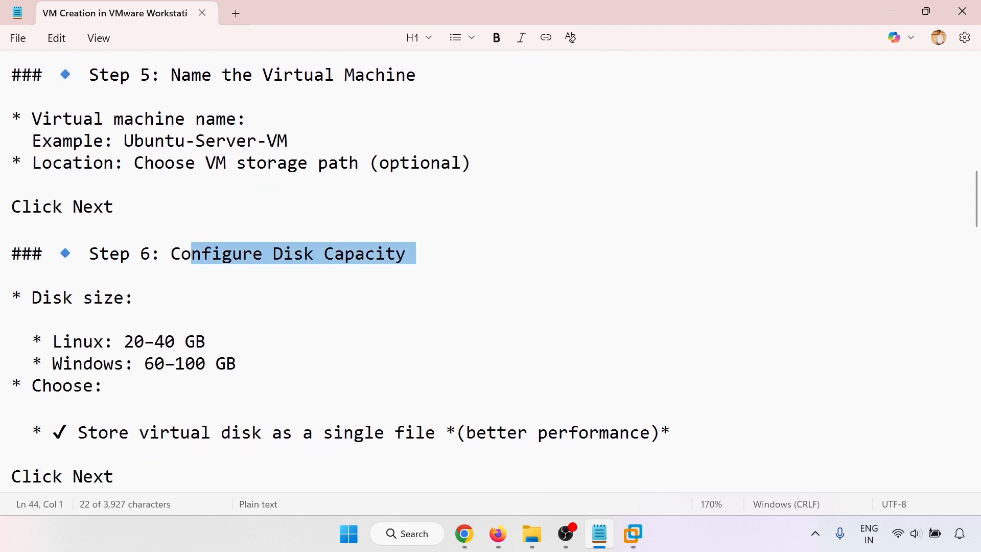
pyautogui.moveTo(221, 272); pyautogui.dragTo(455, 405)
pyautogui.scroll(-1, 269, 369)
pyautogui.scroll(-3, 269, 369)
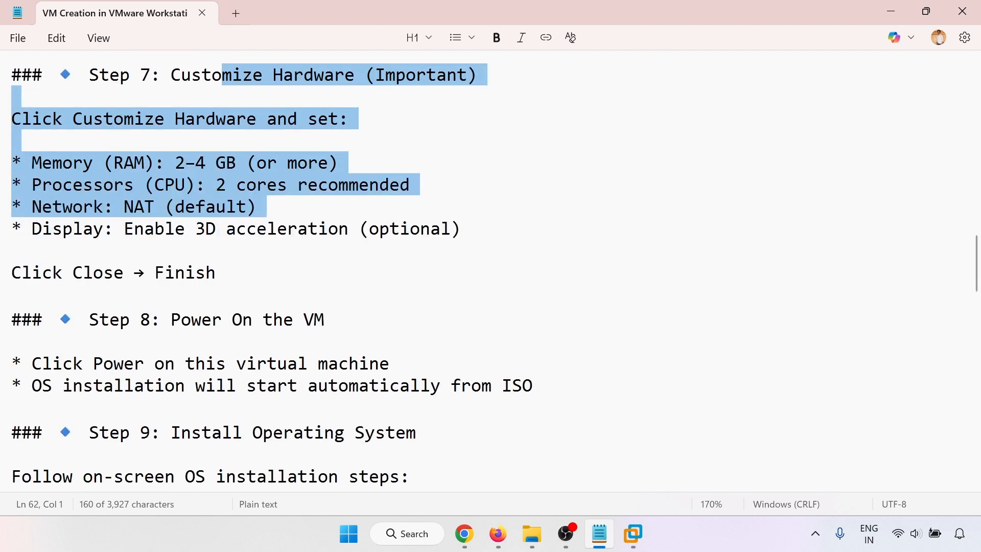
pyautogui.scroll(-6, 490, 270)
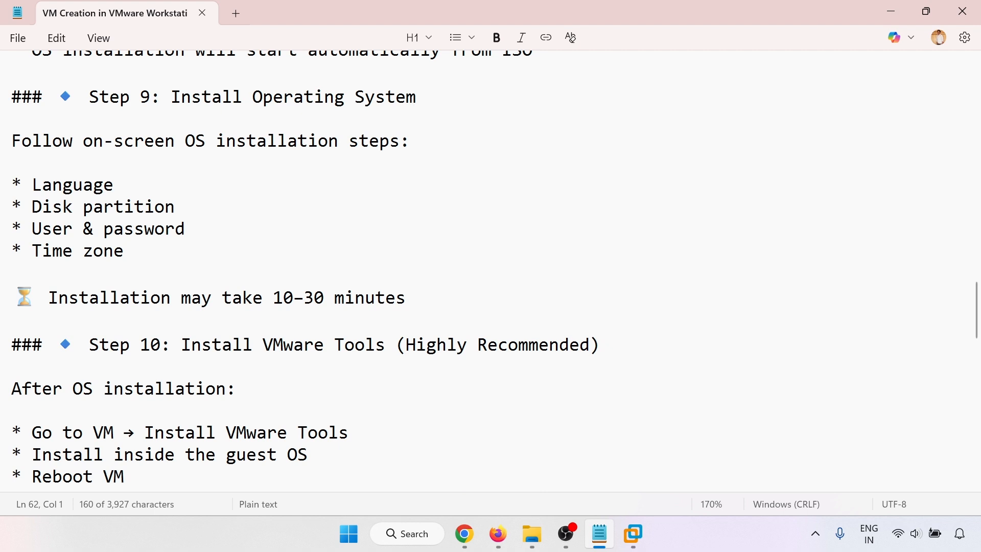
pyautogui.click(880, 13)
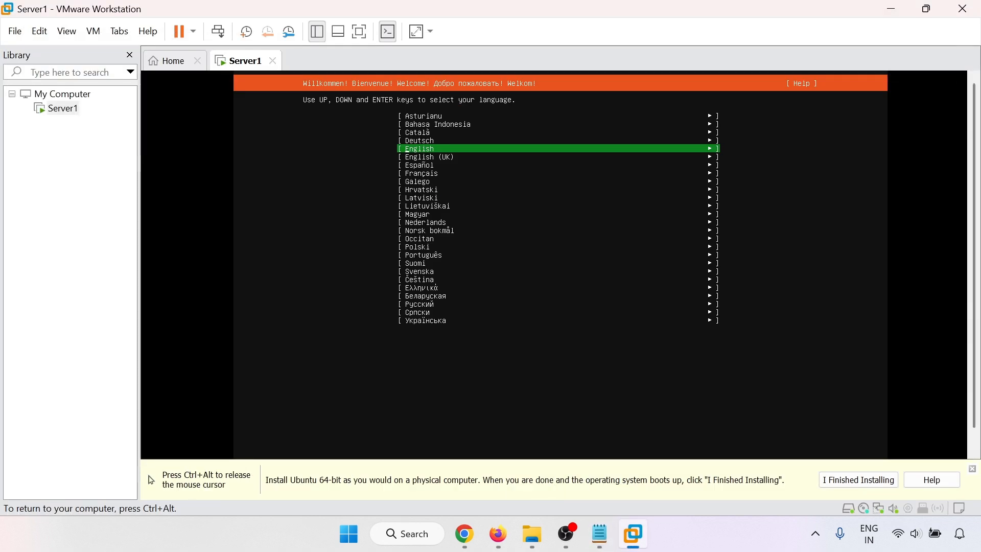
# - Choose English as the installer language, dismiss the VMware installation reminder and accept the English (US) keyboard layout and variant
pyautogui.press('Return')
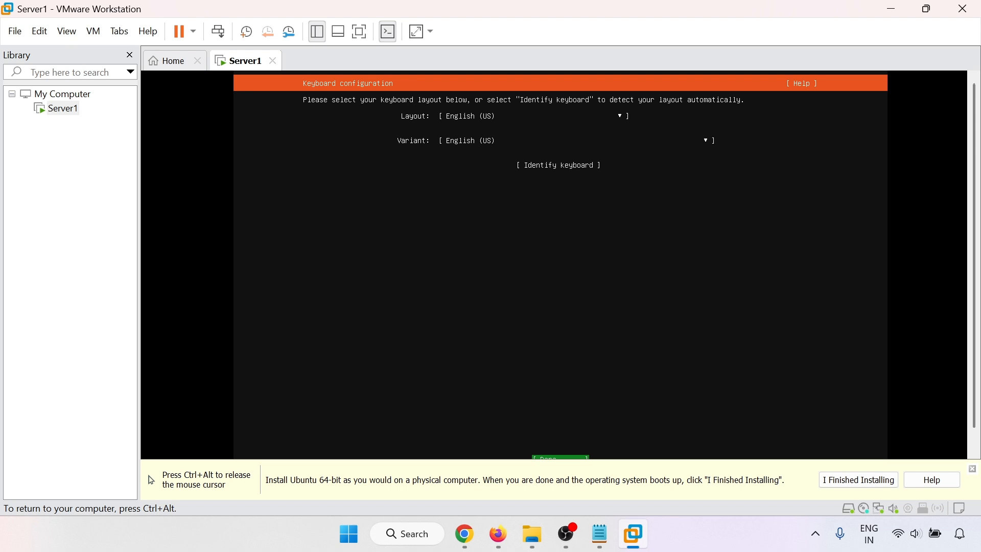
pyautogui.hotkey('ctrl', 'alt')
pyautogui.click(857, 482)
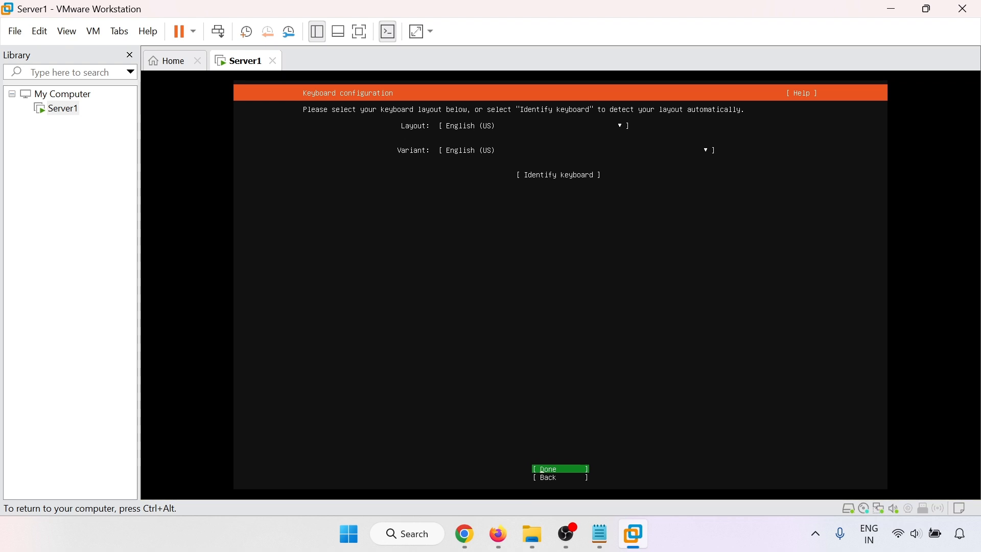
pyautogui.press('Return')
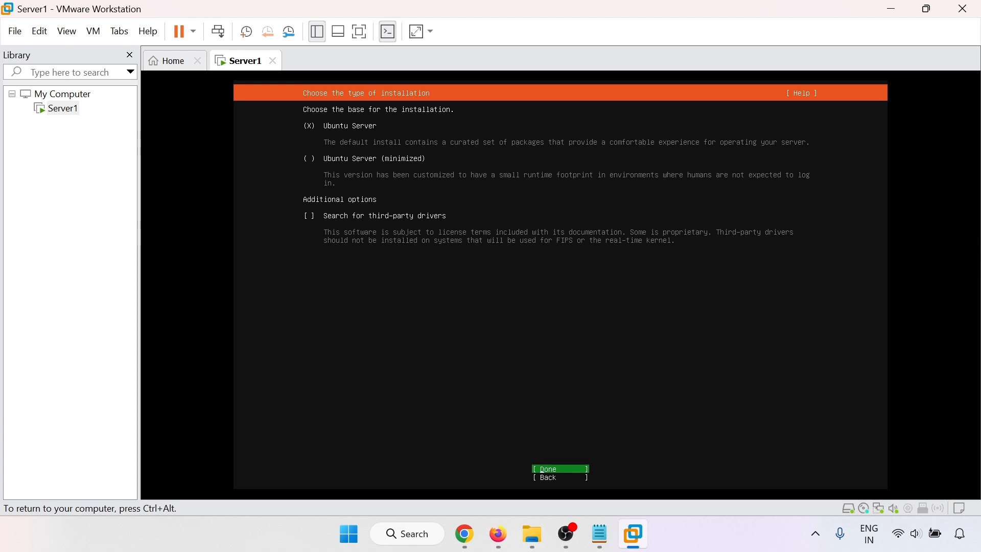
# - Accept the Ubuntu Server base, the DHCP configuration of ens33, a blank proxy address and the default archive mirror
pyautogui.press('Return')
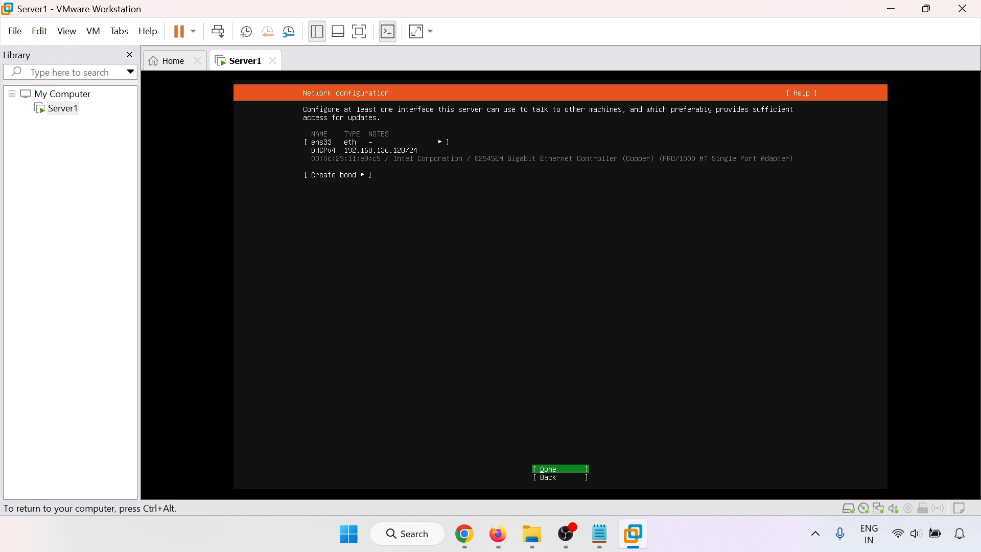
pyautogui.press('Return')
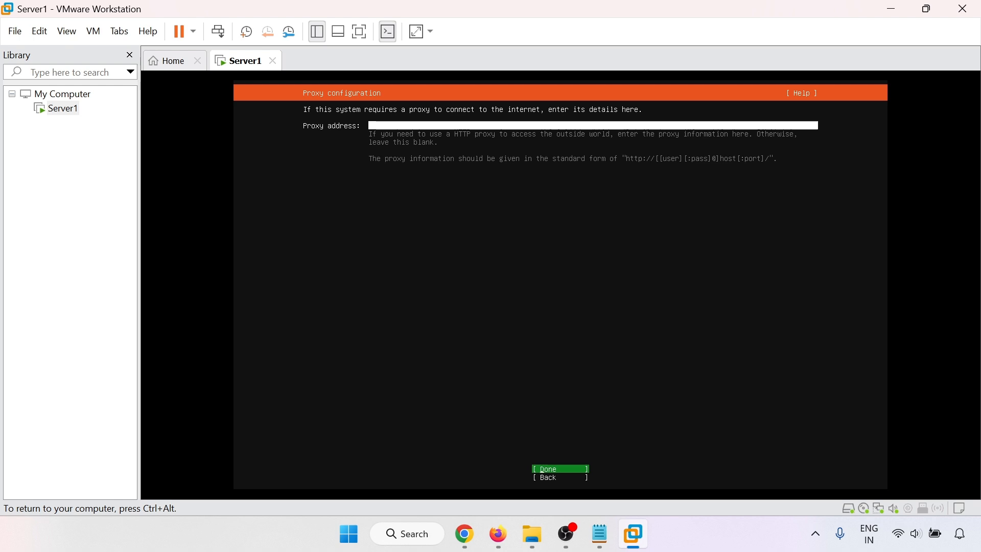
pyautogui.press('Return')
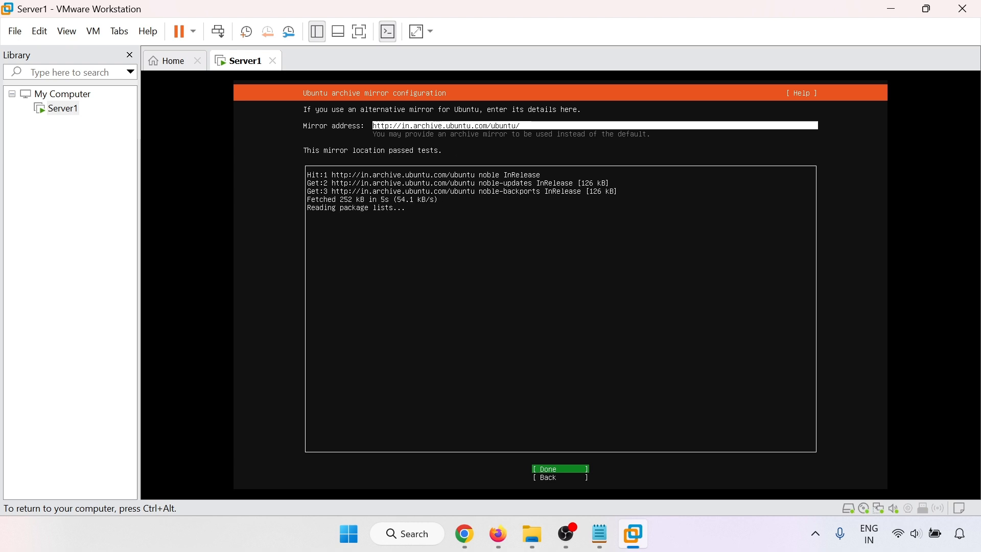
pyautogui.press('Return')
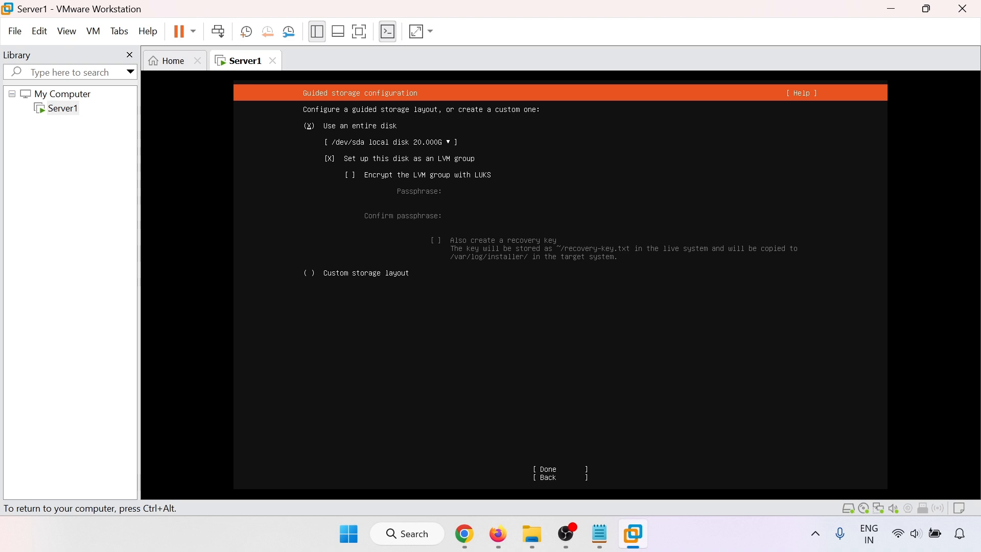
# - Use the entire 20 GB /dev/sda disk as an unencrypted LVM group, accept the storage layout and confirm formatting the disk
pyautogui.press('Down')
pyautogui.press('Down')
pyautogui.press('Down')
pyautogui.press('Tab')
pyautogui.press('Return')
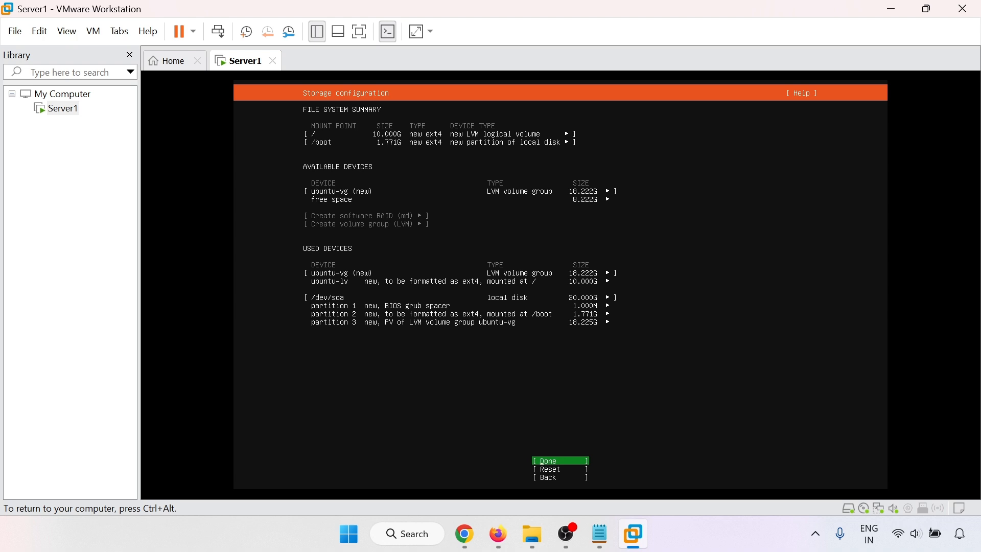
pyautogui.press('Return')
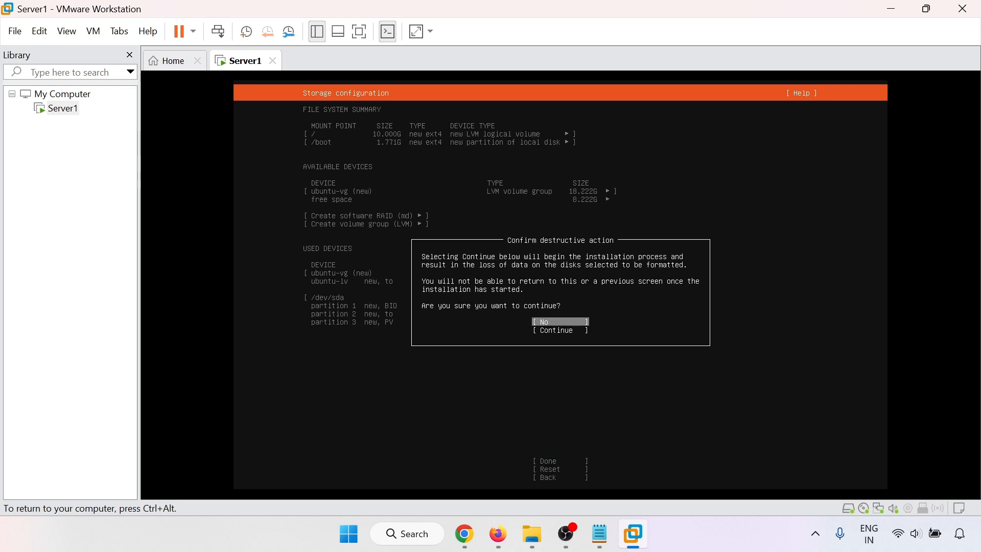
pyautogui.press('Down')
pyautogui.press('Return')
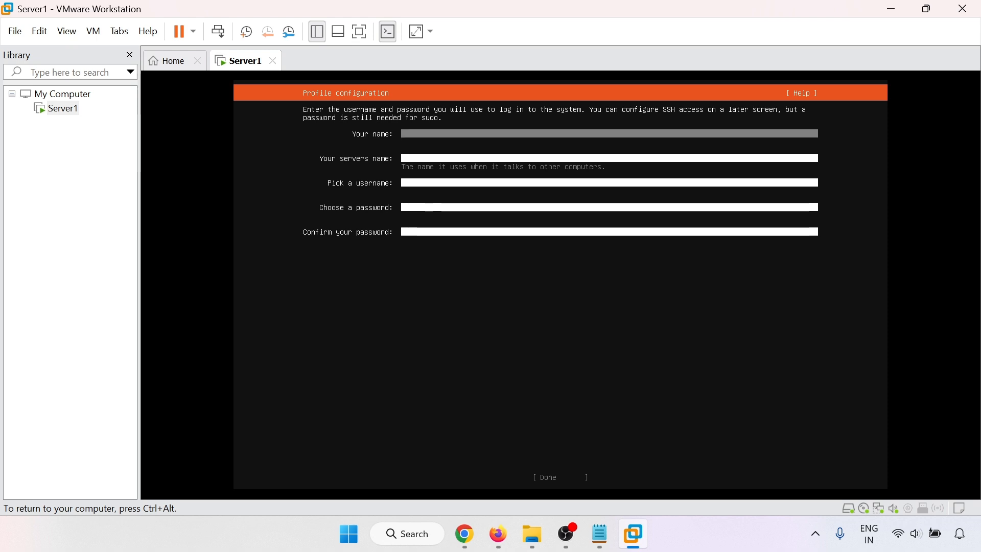
# - Fill in the installer profile with server1 as both your name and the server's name, and dept as the username
pyautogui.write('server')
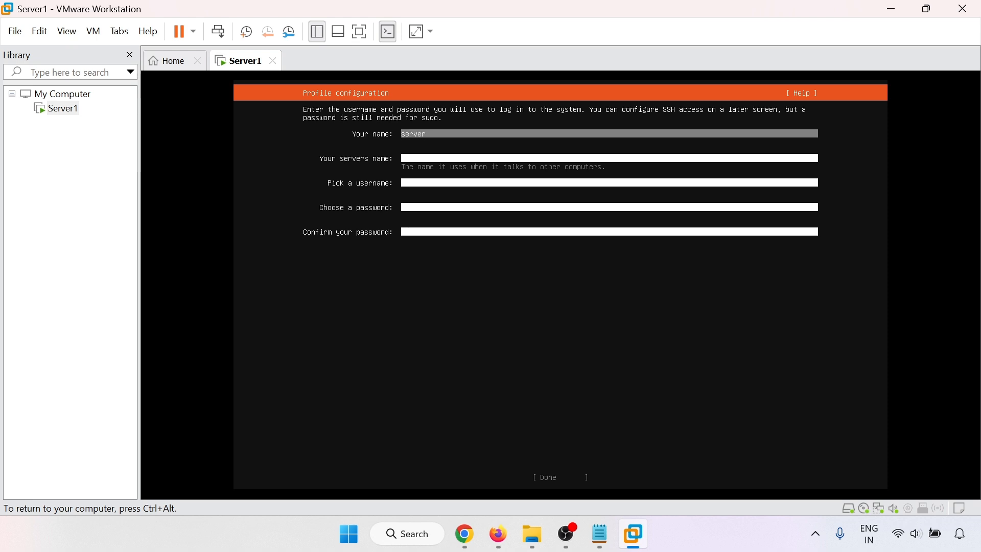
pyautogui.write('1')
pyautogui.press('Tab')
pyautogui.write('server')
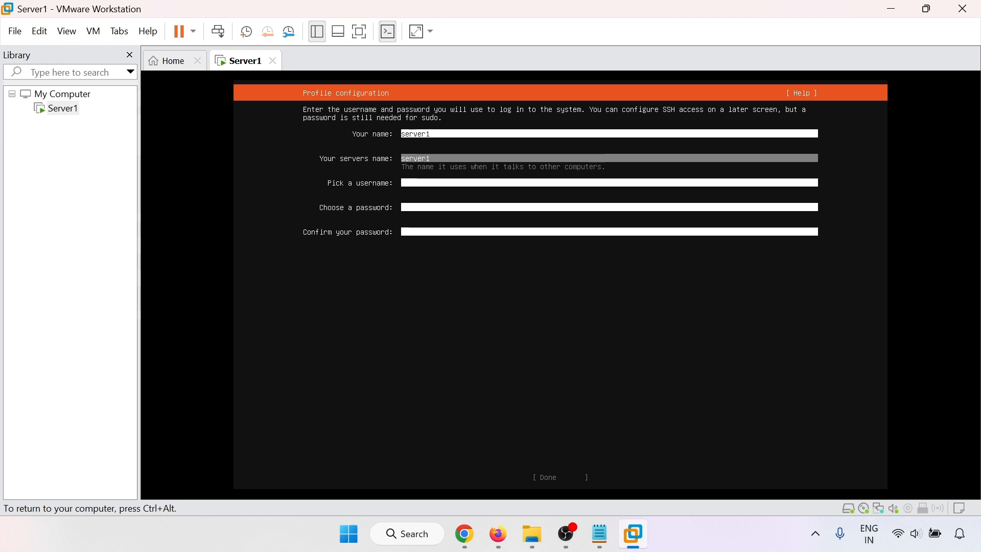
pyautogui.press('Tab')
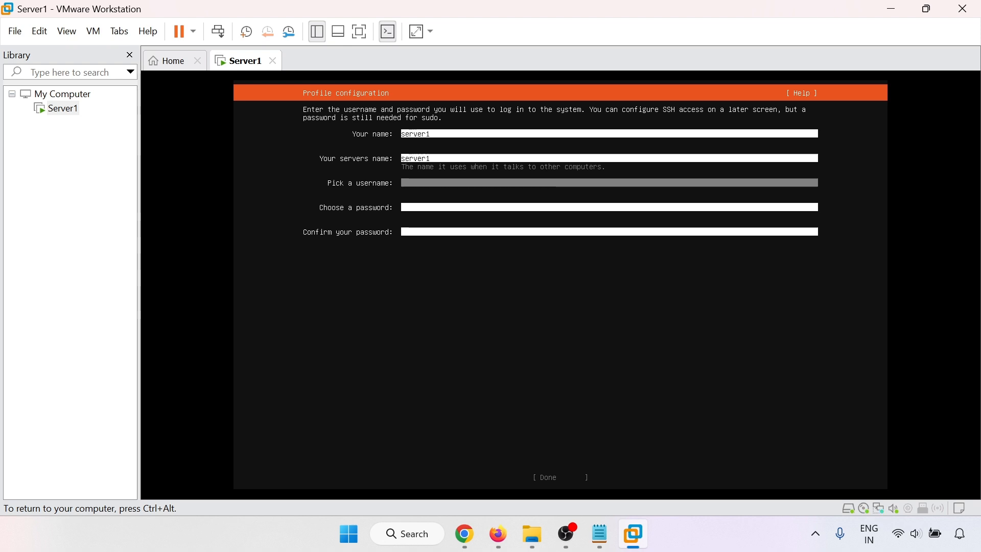
pyautogui.write('dept')
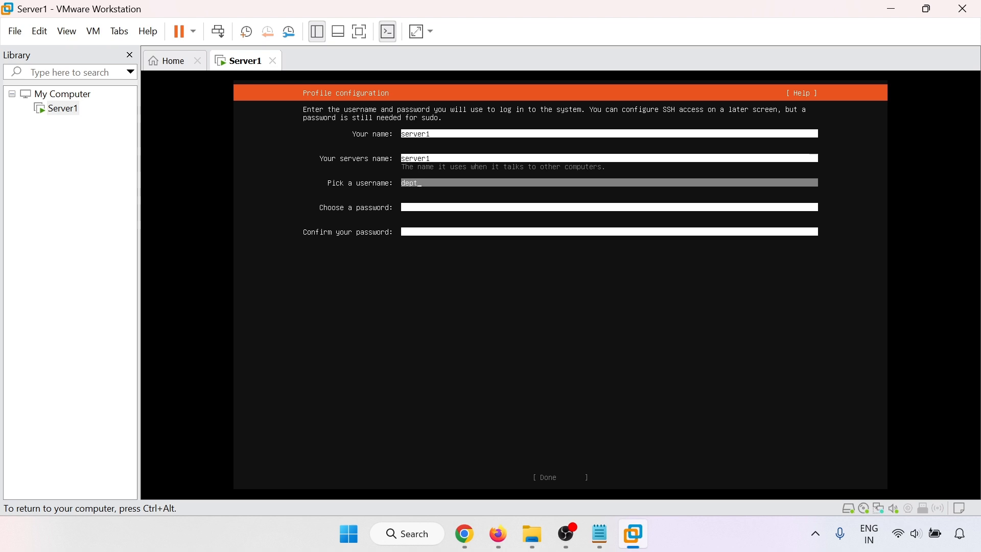
# - Enter and confirm the account password, and submit the profile configuration
pyautogui.press('Tab')
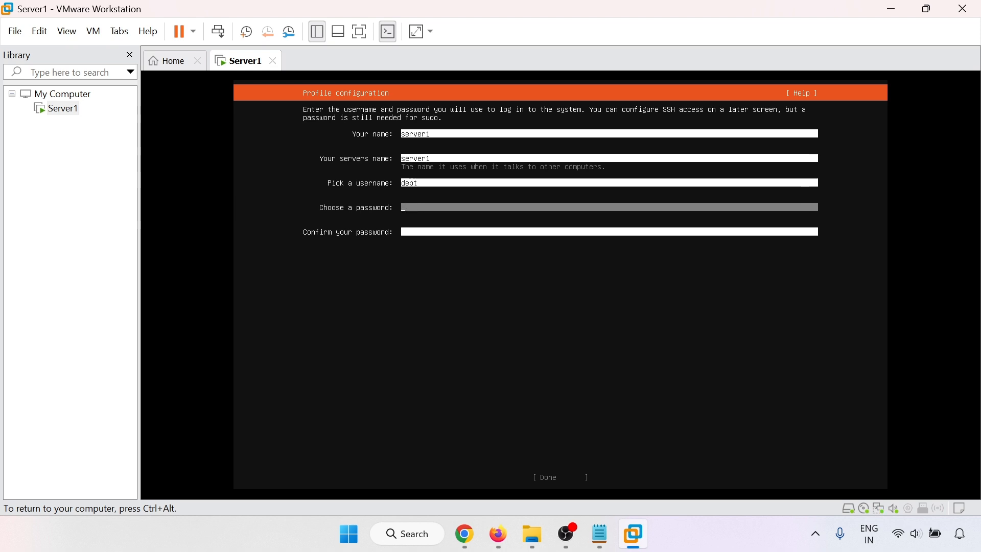
pyautogui.write('*********')
pyautogui.press('Tab')
pyautogui.write('*****')
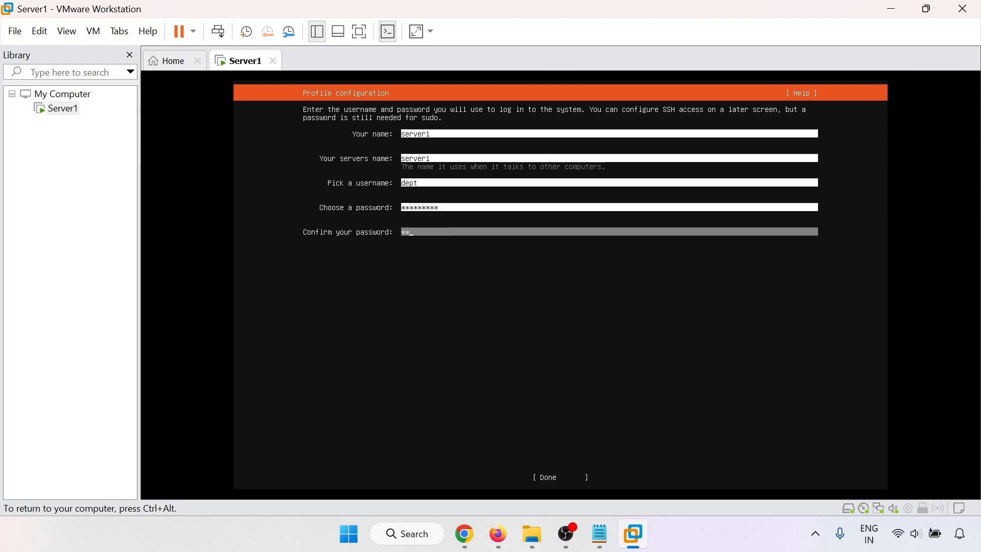
pyautogui.write('****')
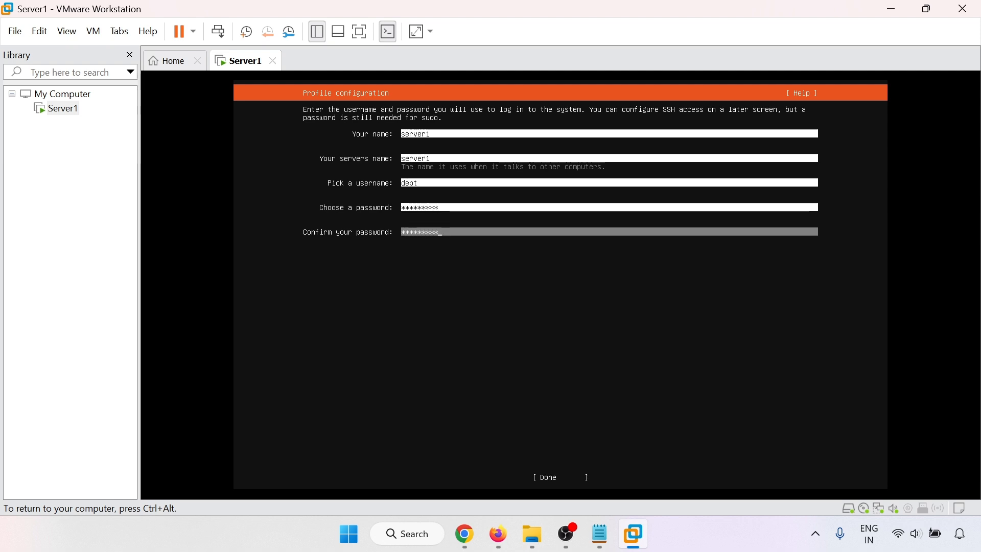
pyautogui.press('Tab')
pyautogui.press('Return')
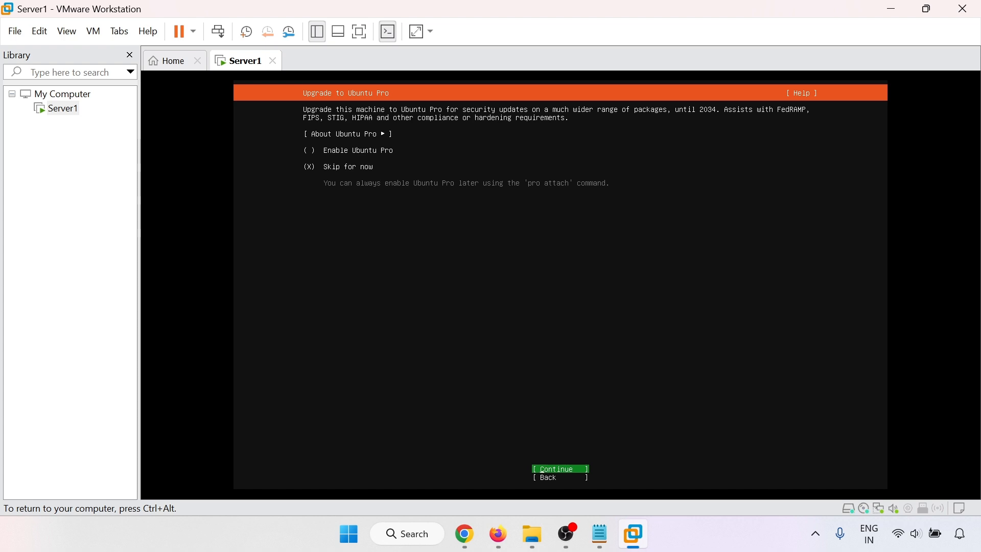
# - Keep the option to skip Ubuntu Pro for now and continue to the SSH configuration
pyautogui.press('Tab')
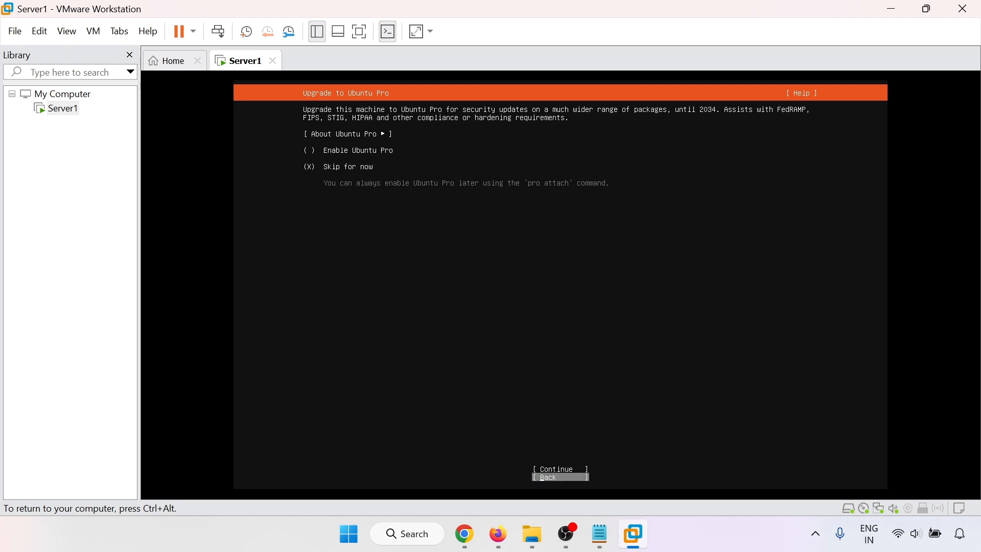
pyautogui.press('Up')
pyautogui.press('Return')
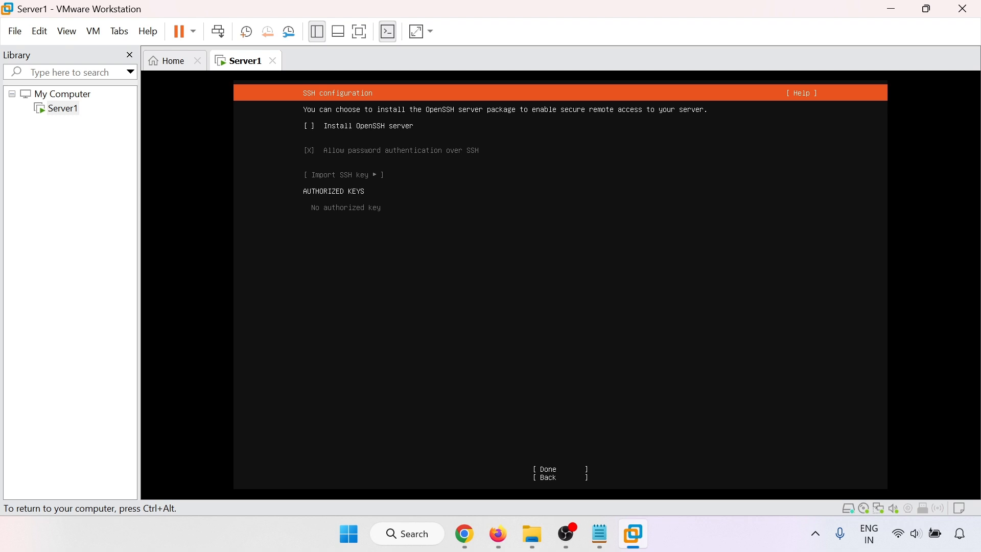
# - Enable installation of the OpenSSH server and continue without selecting any featured server snaps
pyautogui.press('space')
pyautogui.press('Down')
pyautogui.press('Down')
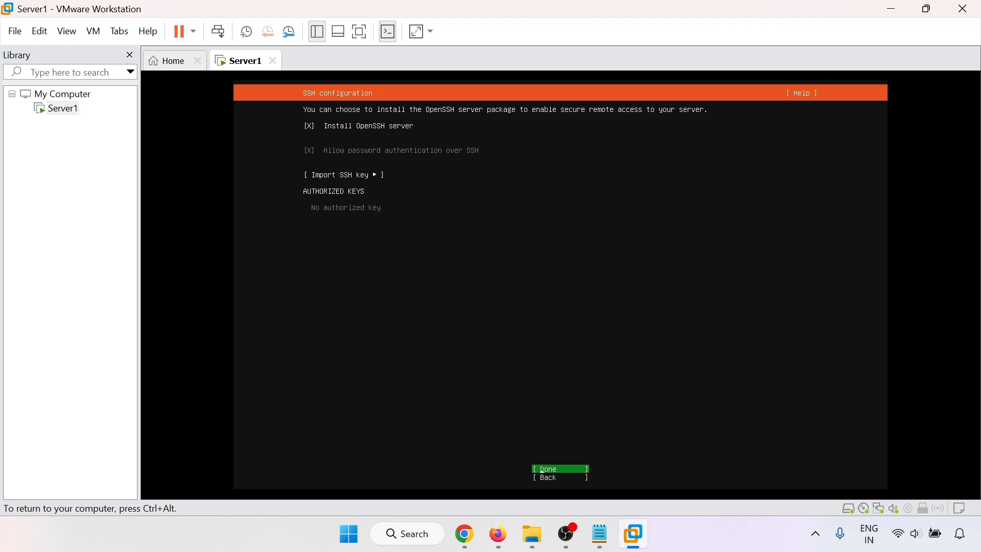
pyautogui.press('Return')
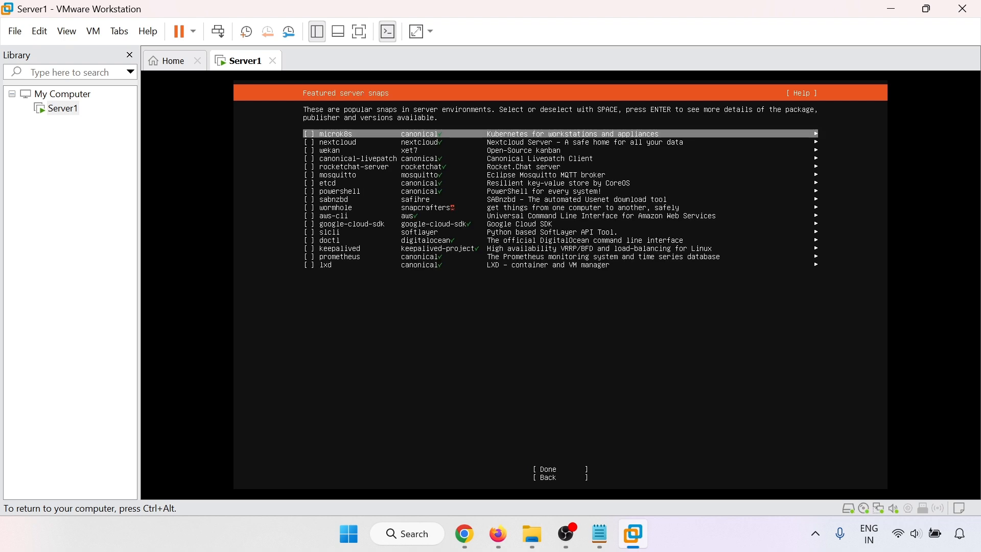
pyautogui.press('Tab')
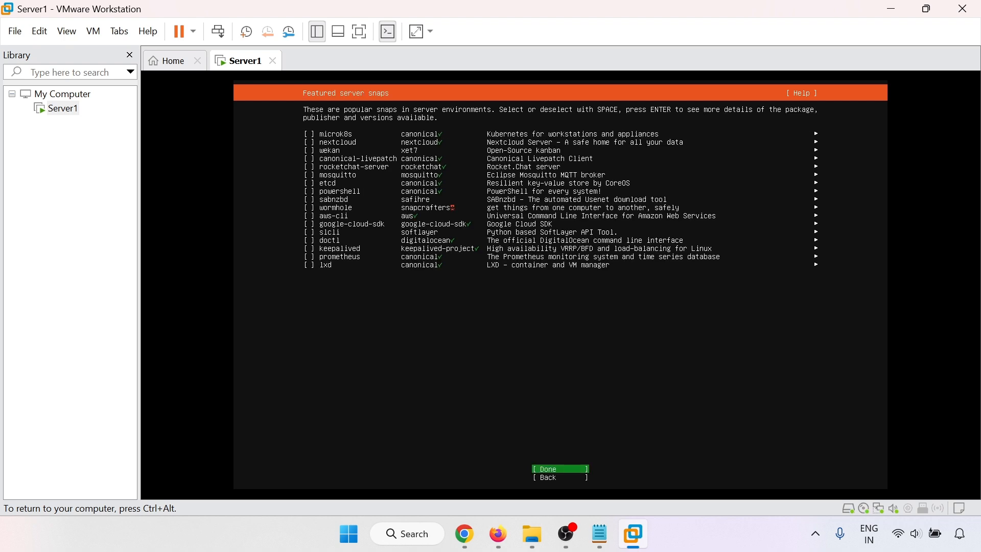
pyautogui.press('Return')
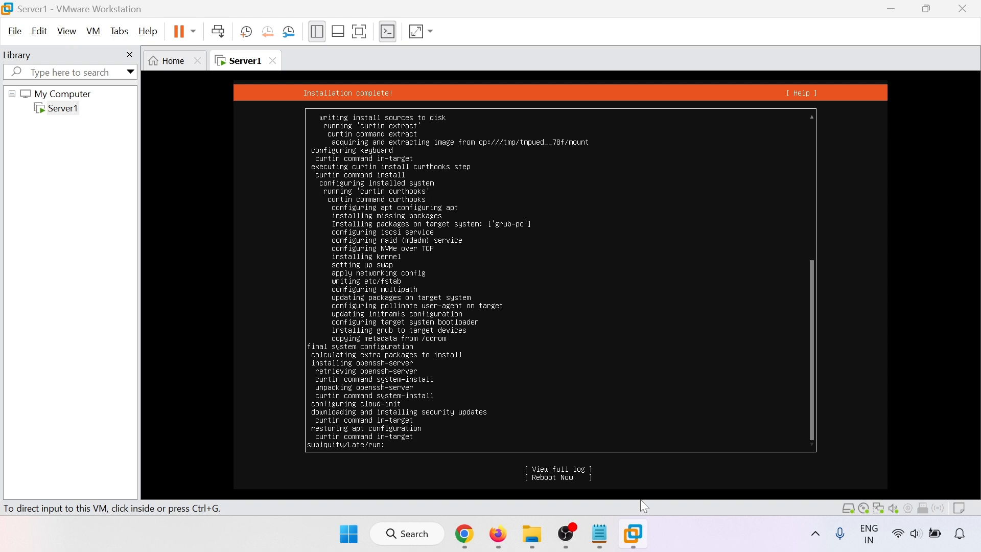
# - Reboot the virtual machine from the completed installer and continue past the CD-ROM unmounting stage into the installed system
pyautogui.click(696, 291)
pyautogui.press('Tab')
pyautogui.press('Down')
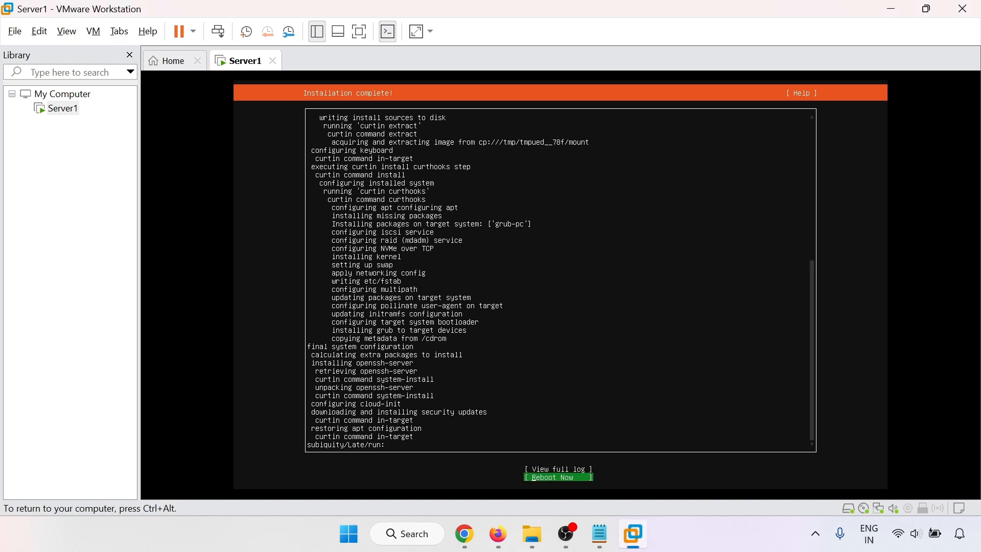
pyautogui.press('Return')
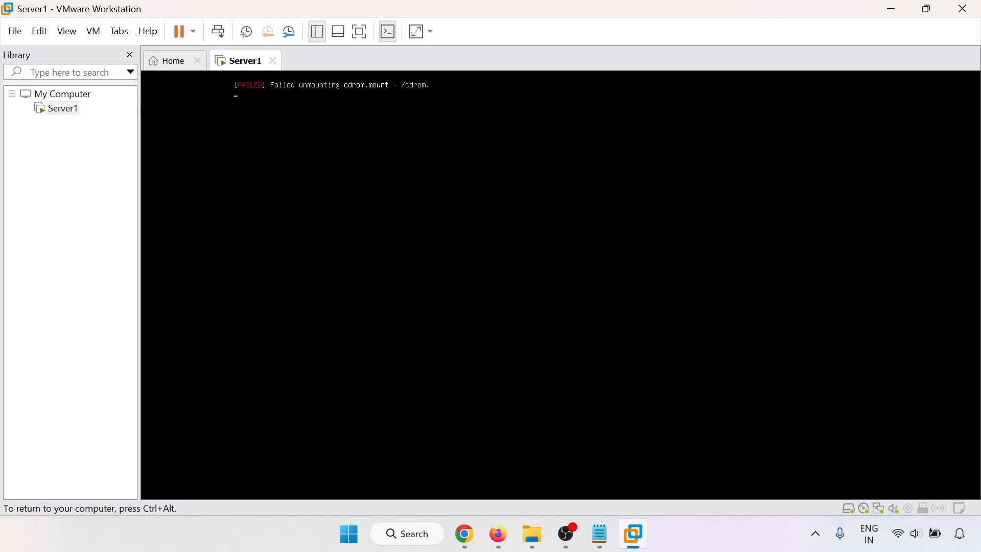
pyautogui.press('Return')
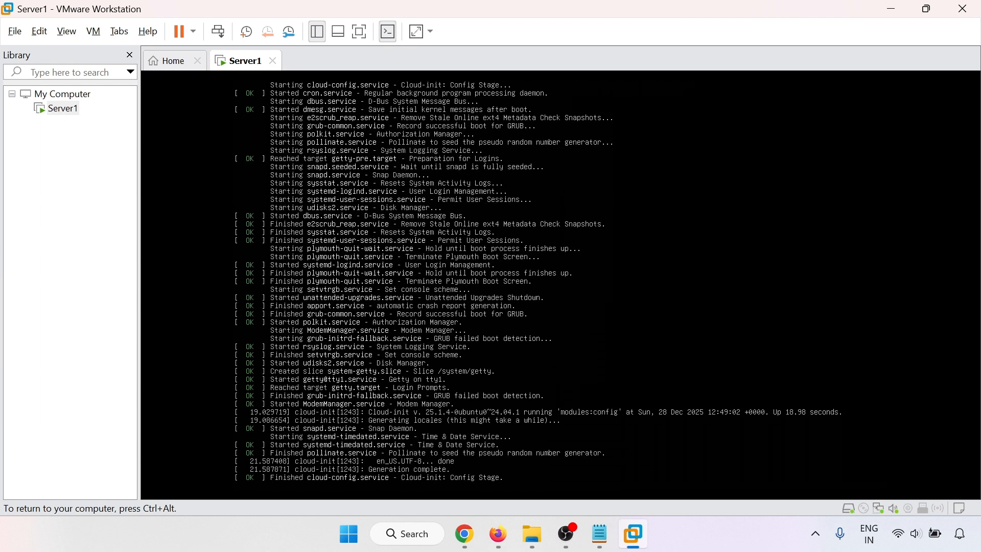
# - Bring up a clean login prompt on the Server1 console and log in as dept with the account password
pyautogui.hotkey('ctrl', 'alt')
pyautogui.click(447, 377)
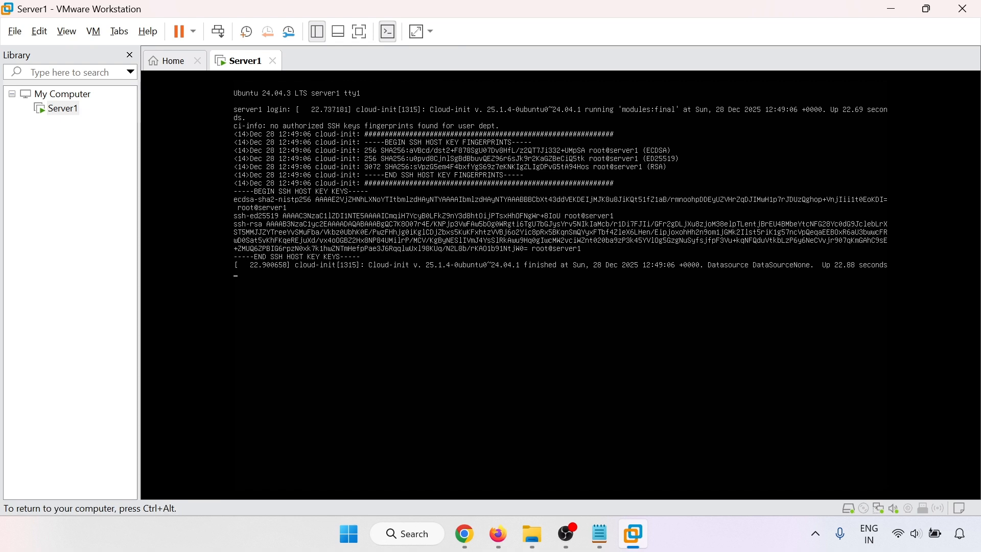
pyautogui.press('Return')
pyautogui.press('Return')
pyautogui.press('Return')
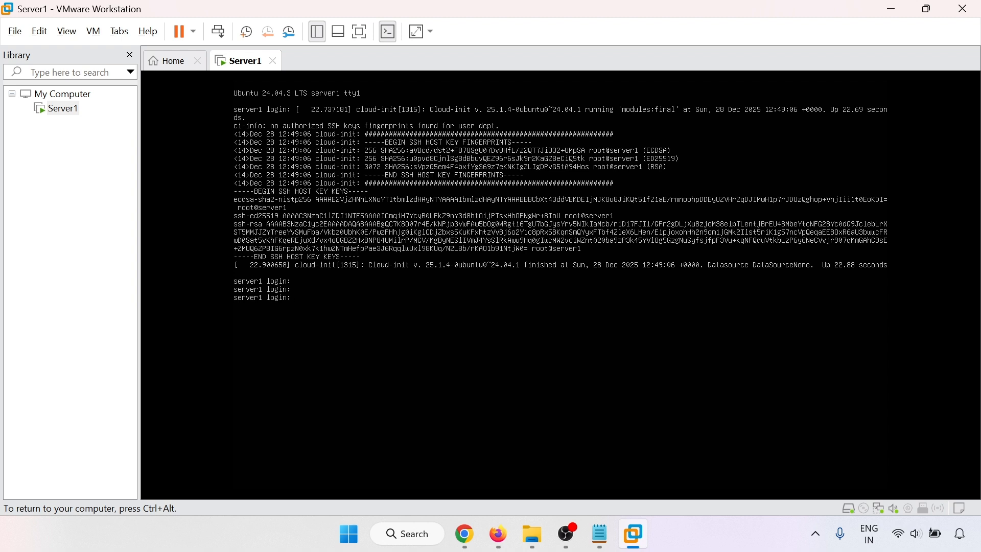
pyautogui.write('dept')
pyautogui.press('Return')
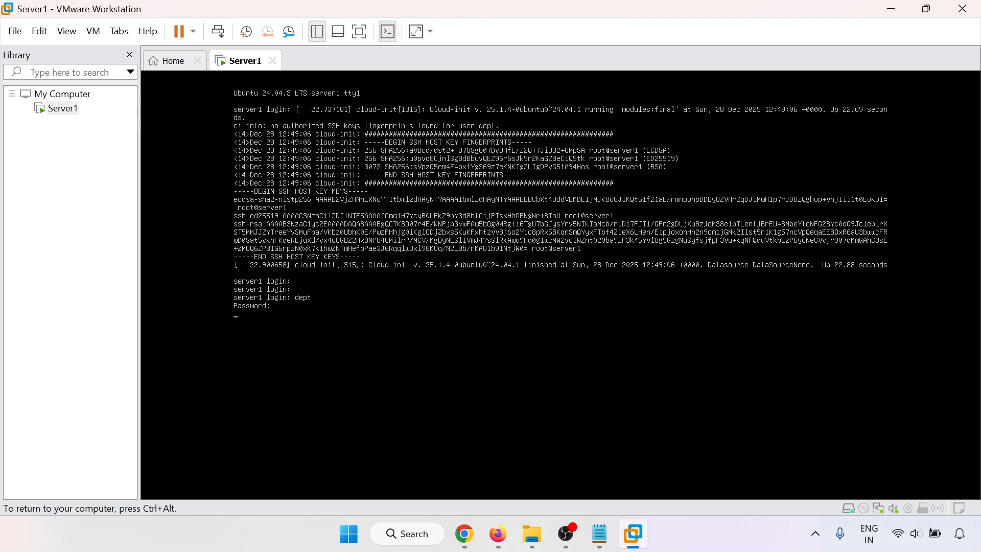
pyautogui.press('Return')
# - Switch to root with sudo su and the account password, go to root's home directory with cd, and clear the console
pyautogui.write('sudo su')
pyautogui.press('Return')
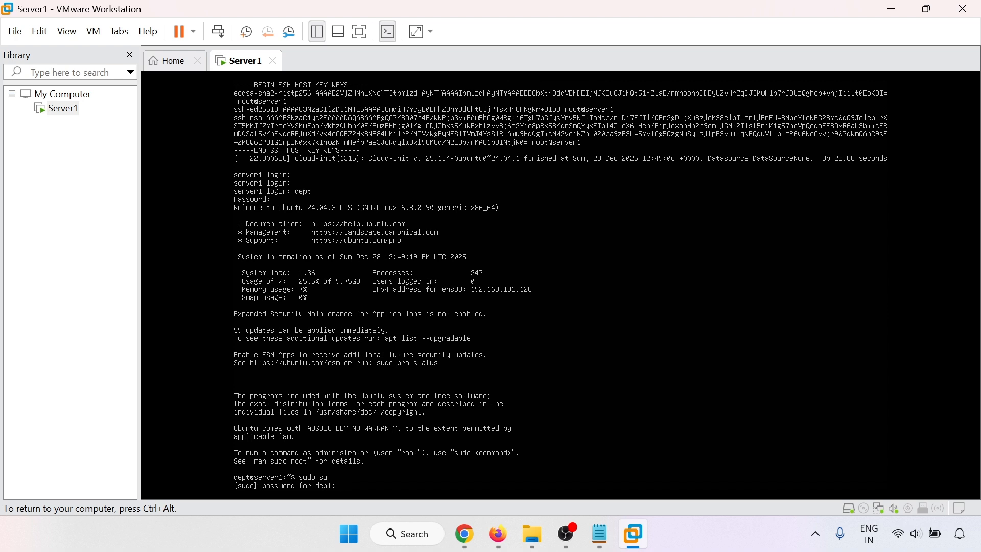
pyautogui.press('Return')
pyautogui.write('cd')
pyautogui.press('Return')
pyautogui.write('clear')
pyautogui.press('Return')
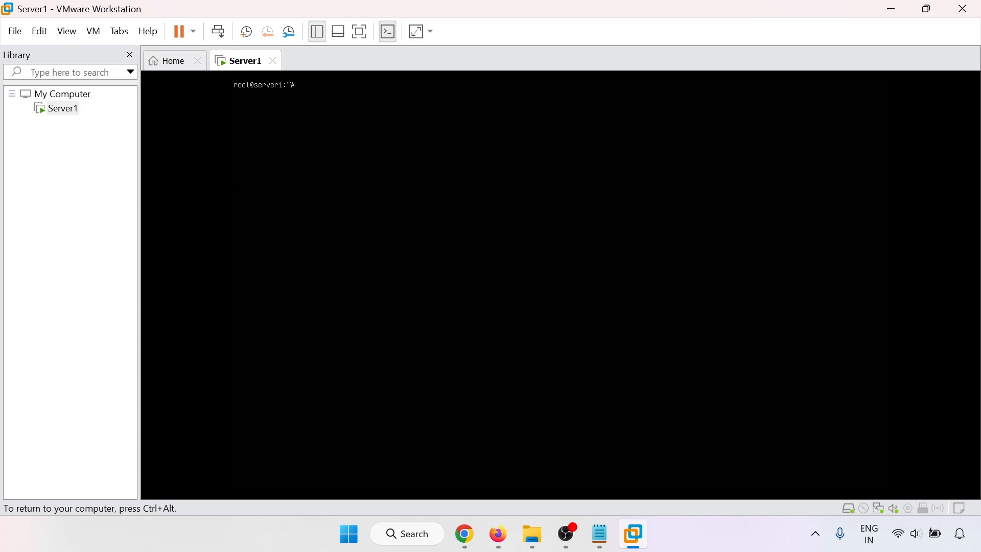
# - List the server's network interfaces with ip a to find the ens33 address, and release input back to the host
pyautogui.write('ip a')
pyautogui.press('Return')
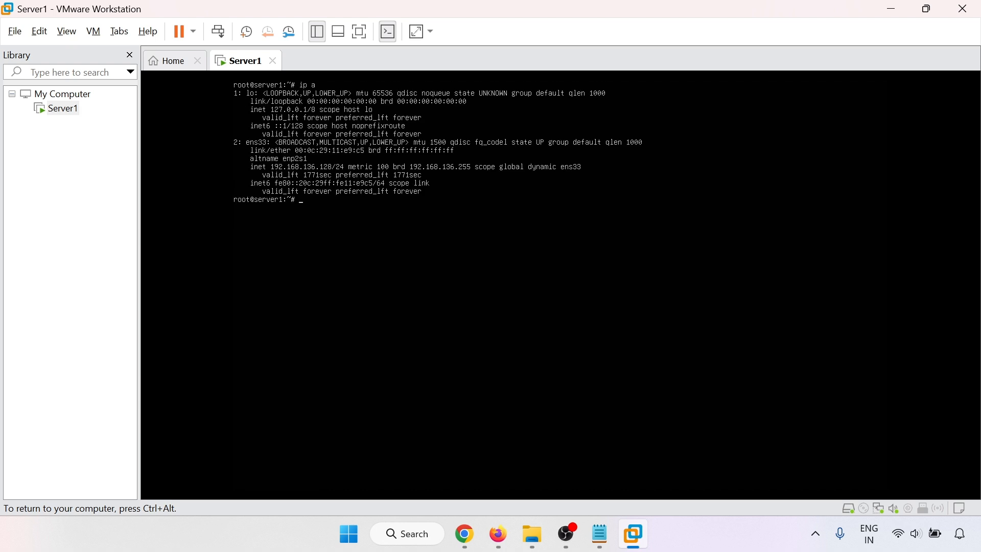
pyautogui.hotkey('ctrl', 'alt')
pyautogui.click(210, 385)
pyautogui.hotkey('ctrl', 'alt')
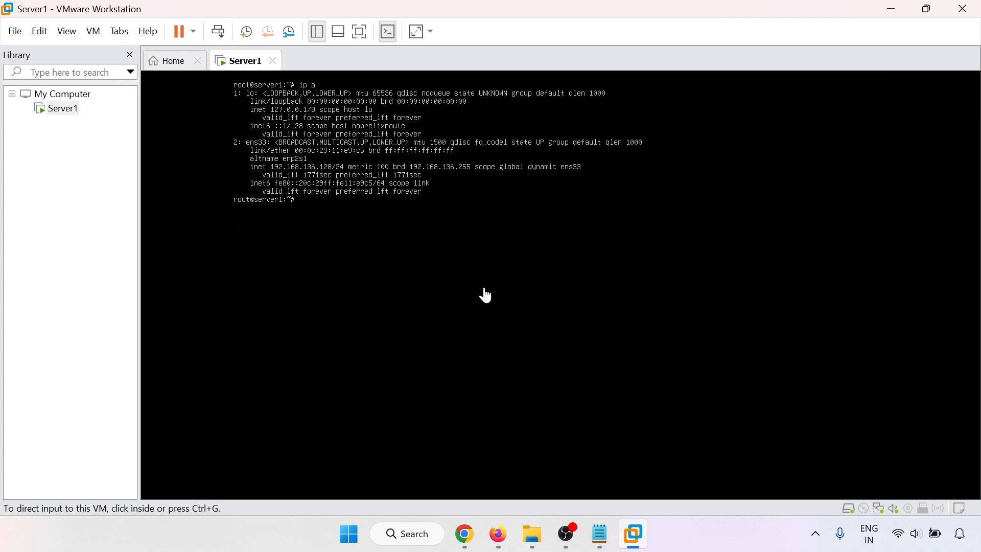
# - Open a Command Prompt on the Windows host, maximize its window and enlarge the text
pyautogui.press('super+r')
pyautogui.write('cmd')
pyautogui.press('Return')
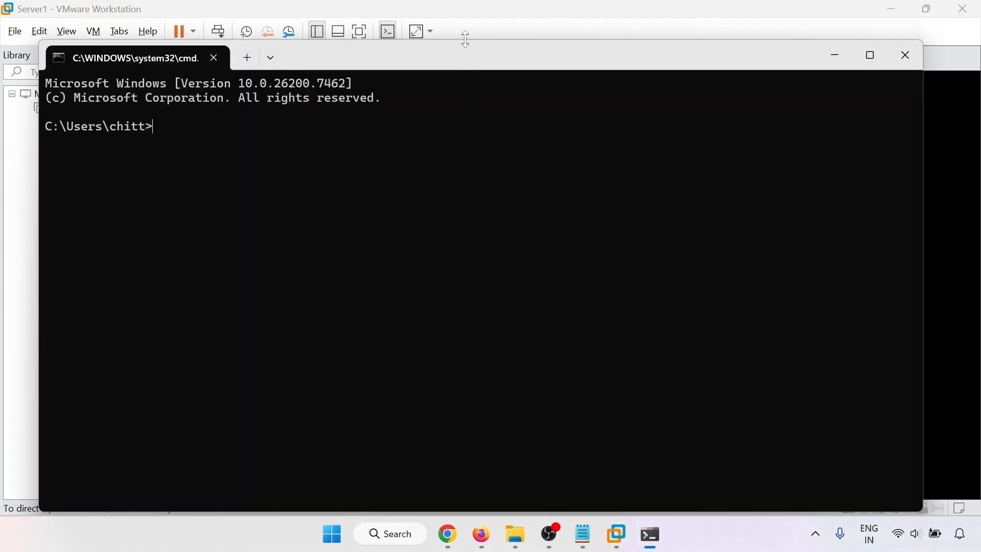
pyautogui.doubleClick(463, 55)
pyautogui.scroll(10, 369, 256)
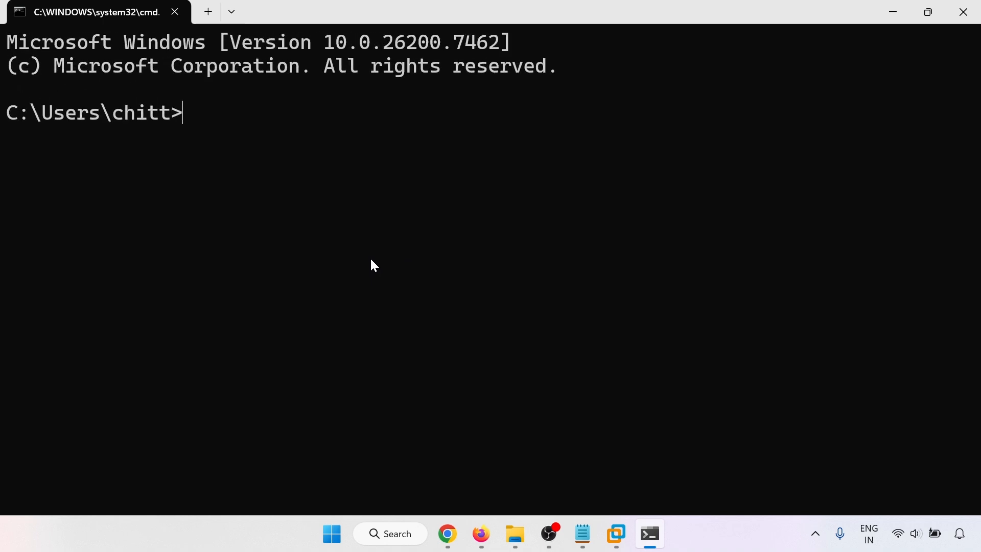
pyautogui.write('ss')
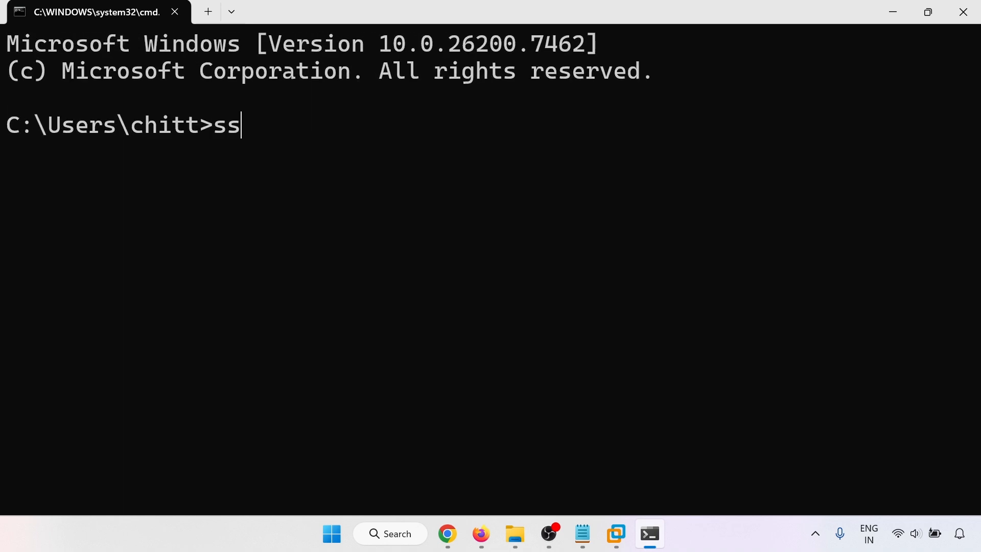
pyautogui.write('h dept')
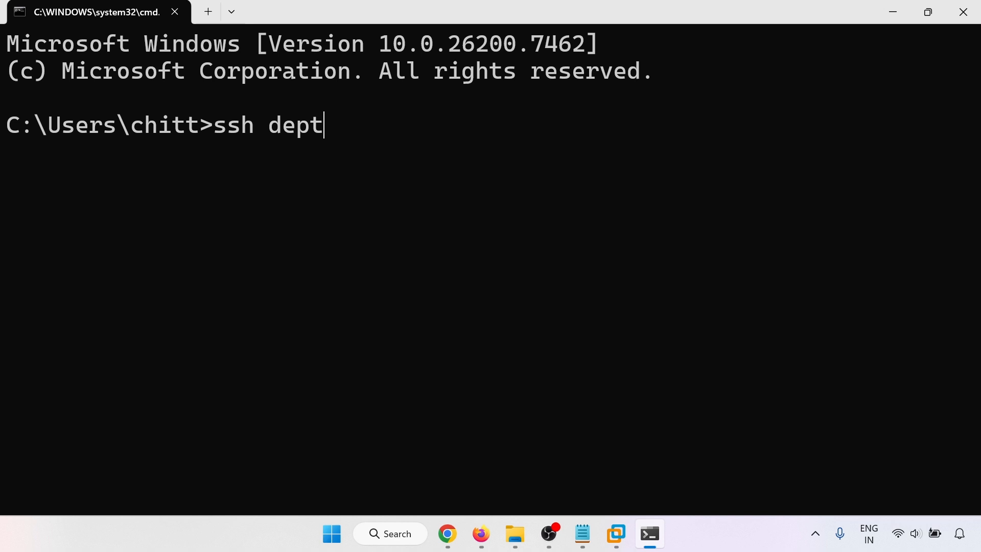
pyautogui.write('@192.1')
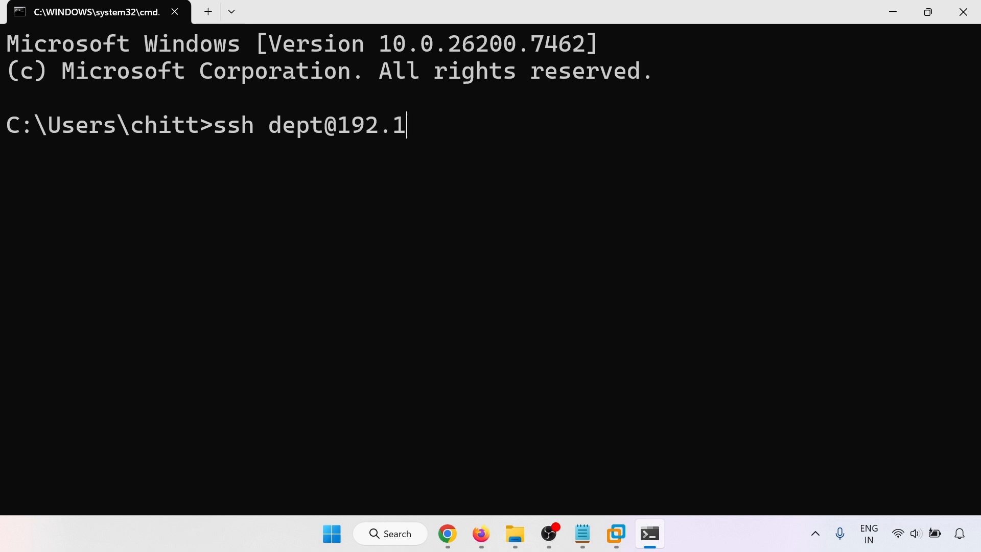
pyautogui.write('68.136')
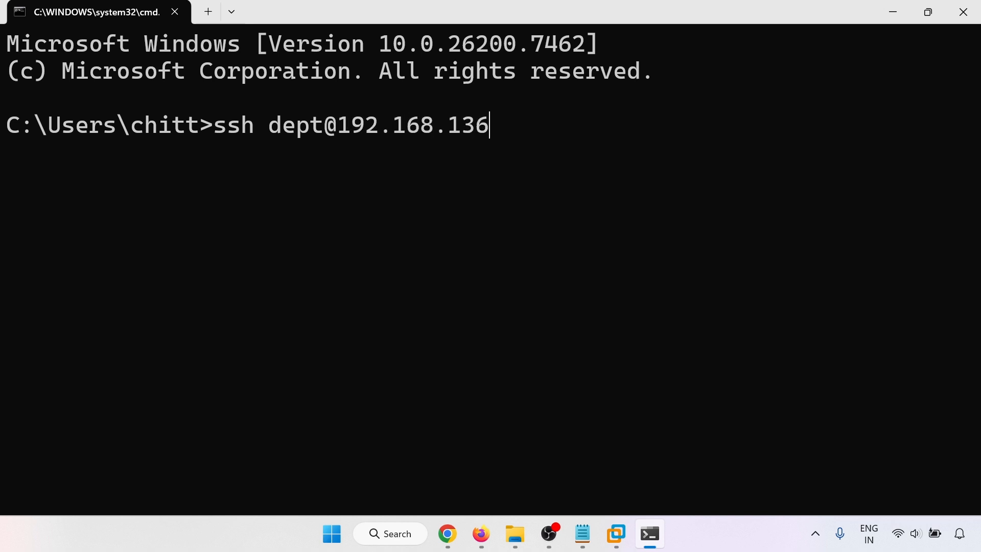
pyautogui.write('.128')
pyautogui.press('Return')
pyautogui.write('yes')
pyautogui.press('Return')
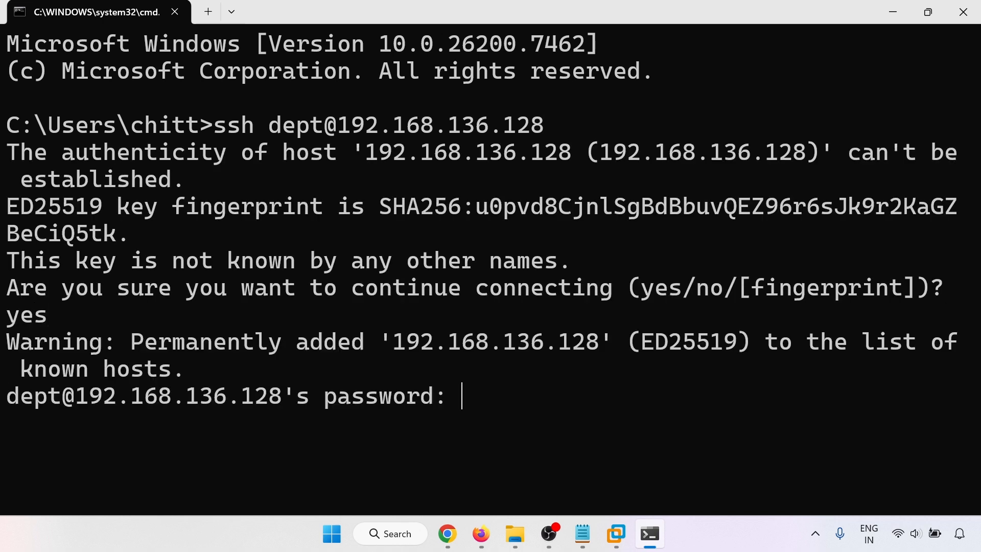
pyautogui.press('Return')
# - Switch to root in the SSH session with sudo su and the account password
pyautogui.write('sudo su')
pyautogui.press('Return')
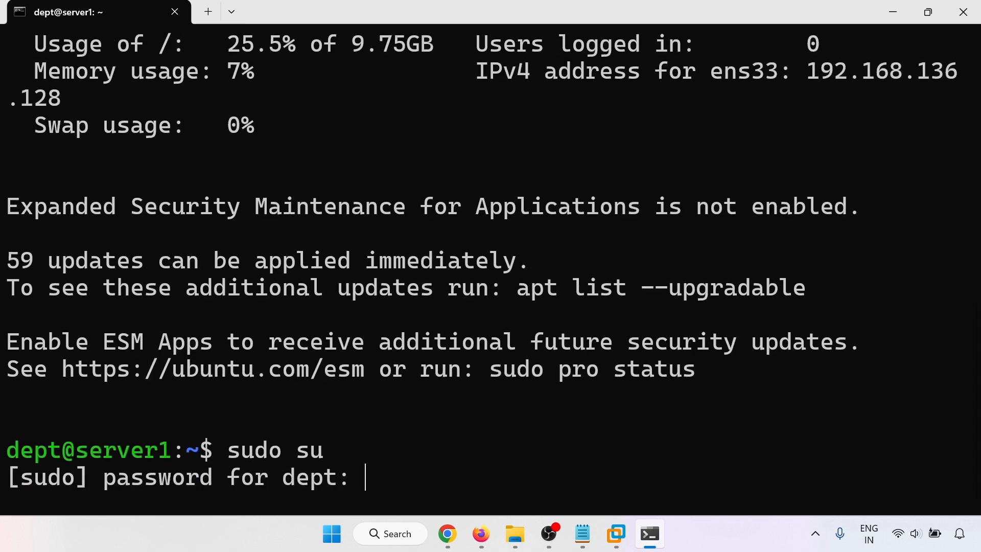
pyautogui.press('Return')
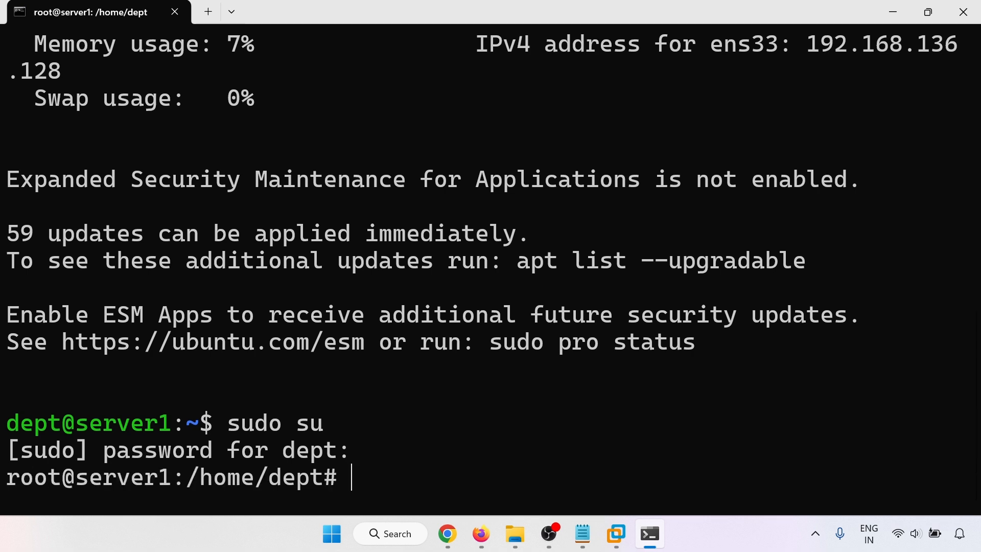
# - List the network interfaces with ip a in the SSH session and copy ens33's IPv4 address
pyautogui.write('ip a')
pyautogui.press('Return')
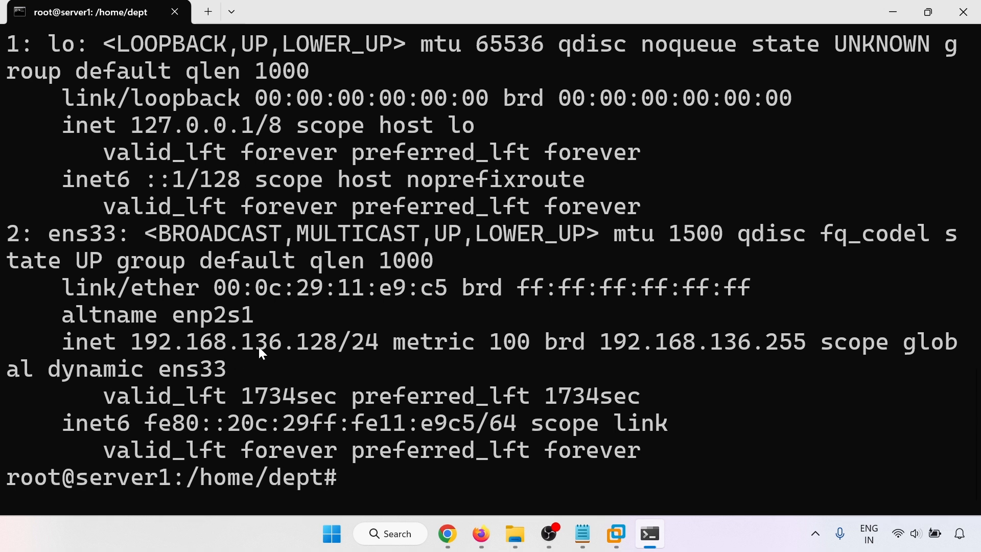
pyautogui.moveTo(140, 348); pyautogui.dragTo(379, 345)
pyautogui.hotkey('ctrl', 'c')
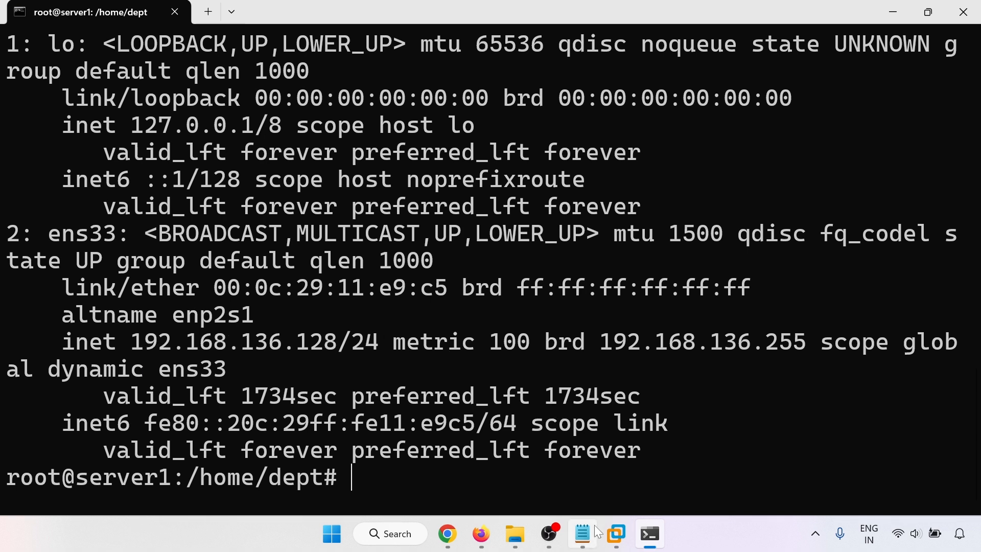
# - Switch to the VM creation guide in Notepad and review its steps from opening VMware Workstation Pro through installing VMware Tools
pyautogui.click(549, 533)
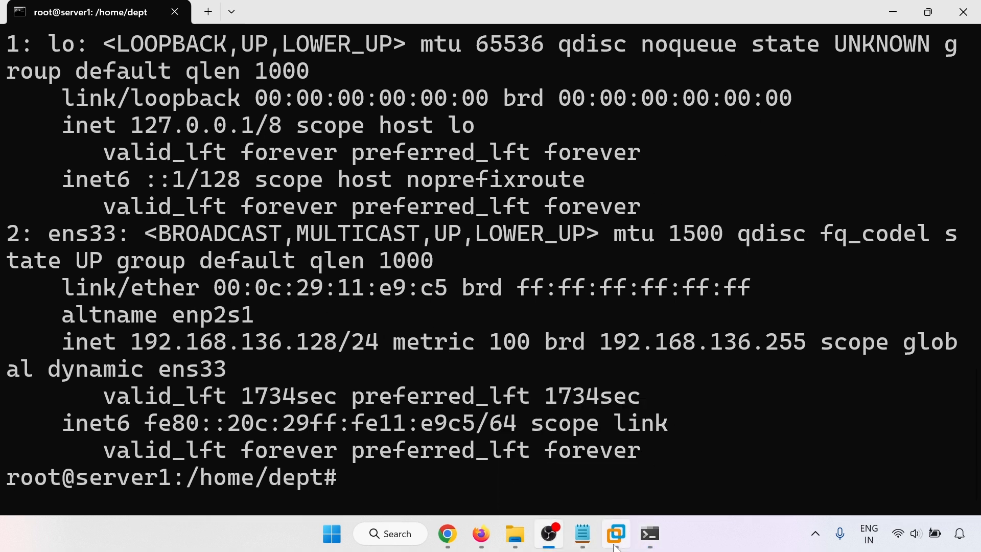
pyautogui.click(549, 533)
pyautogui.click(588, 543)
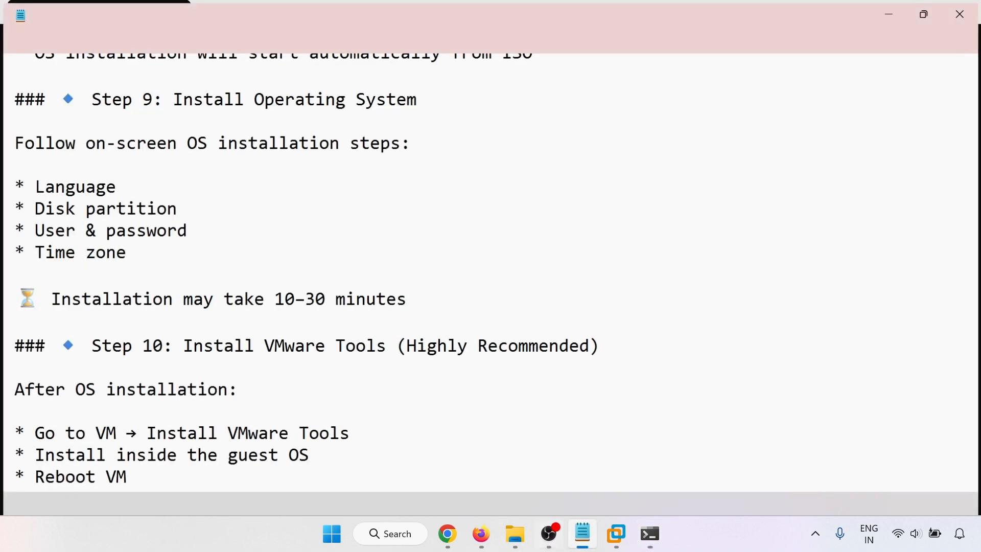
pyautogui.scroll(15, 490, 270)
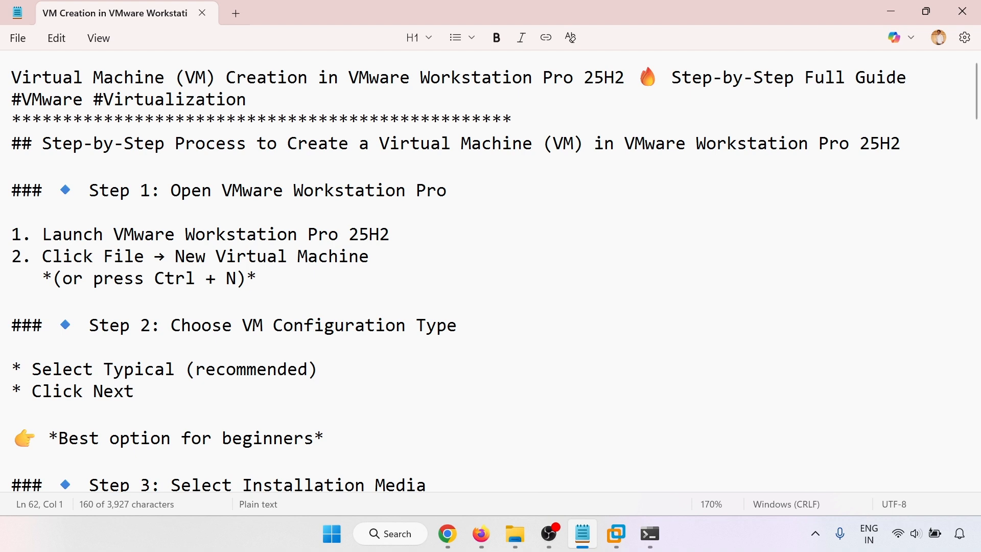
pyautogui.scroll(-18, 491, 270)
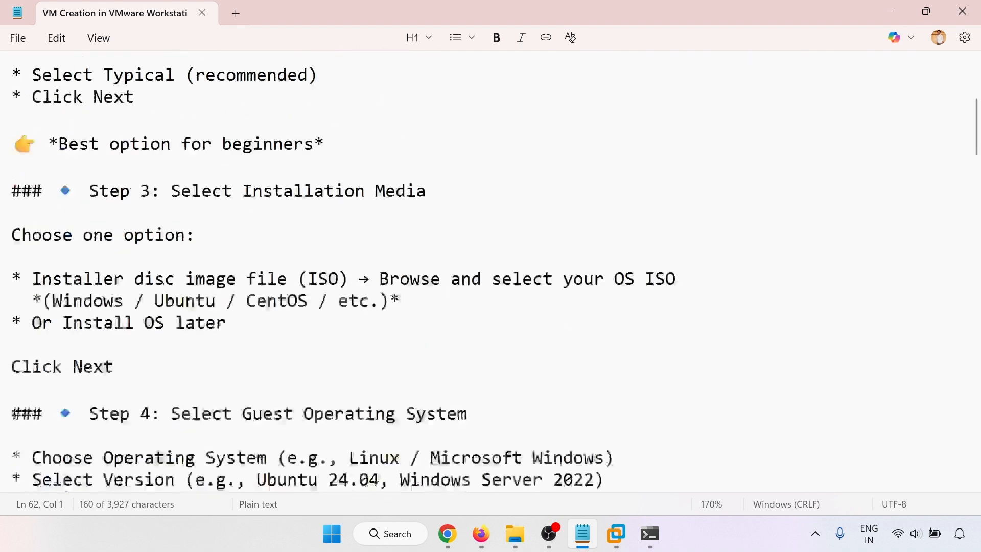
pyautogui.scroll(-2, 491, 260)
pyautogui.click(490, 259)
pyautogui.scroll(-5, 490, 259)
pyautogui.scroll(-3, 490, 270)
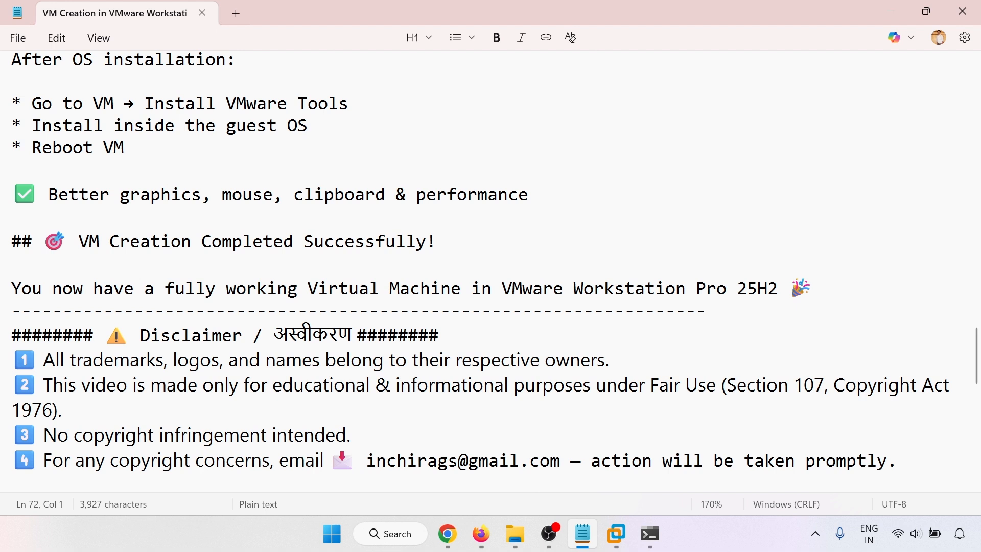
# - Read the guide's closing disclaimer, the Follow & Support links and the sign-off in Notepad
pyautogui.scroll(-2, 491, 270)
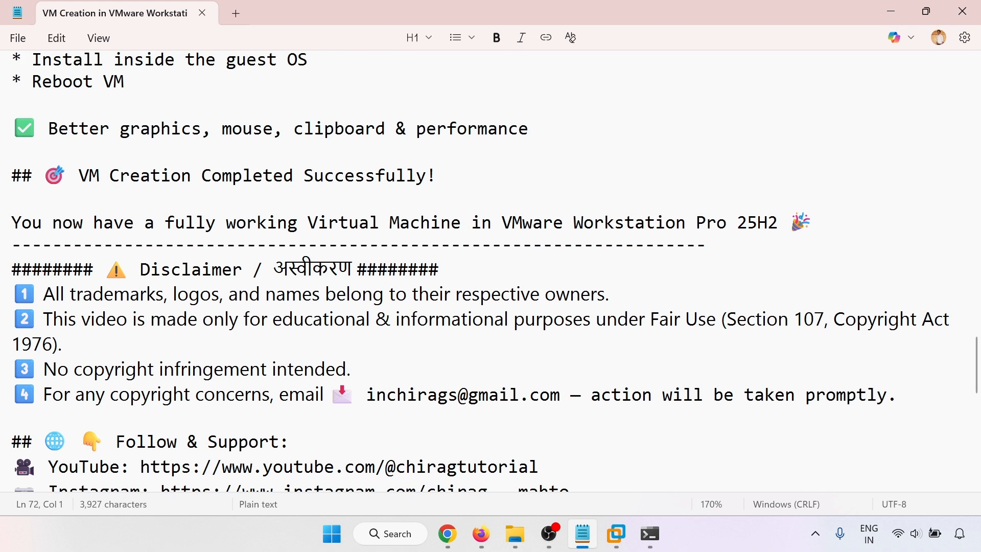
pyautogui.scroll(-10, 490, 270)
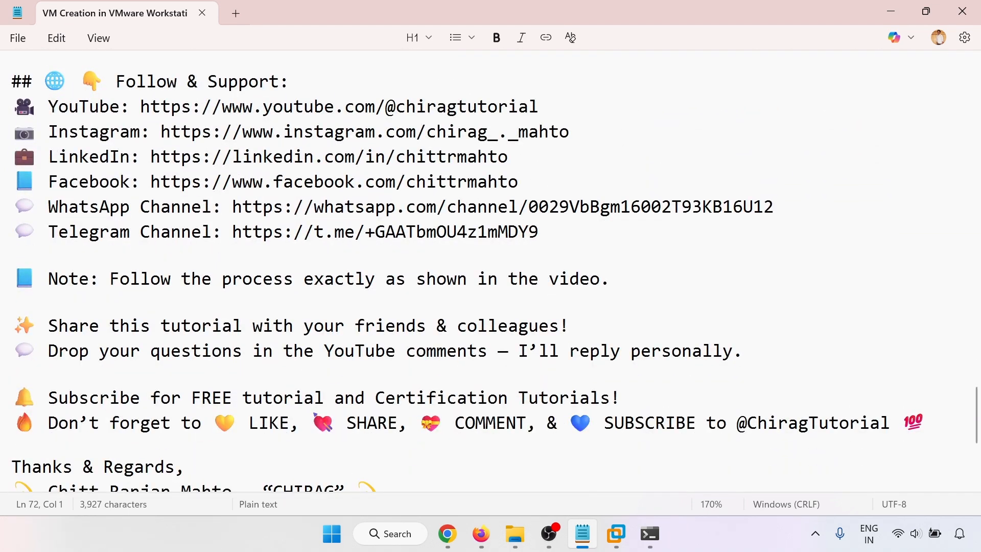
pyautogui.moveTo(79, 232); pyautogui.dragTo(191, 232)
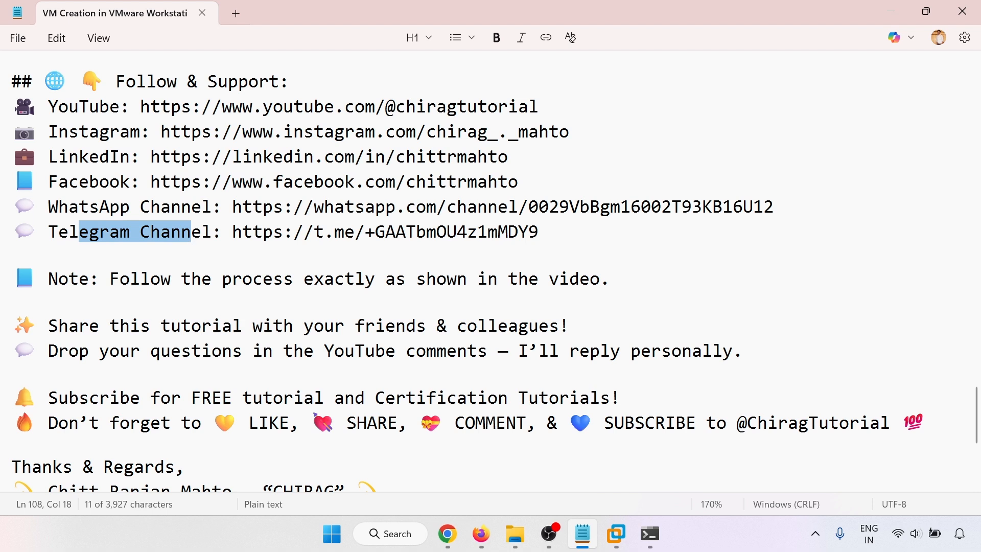
pyautogui.scroll(-1, 491, 271)
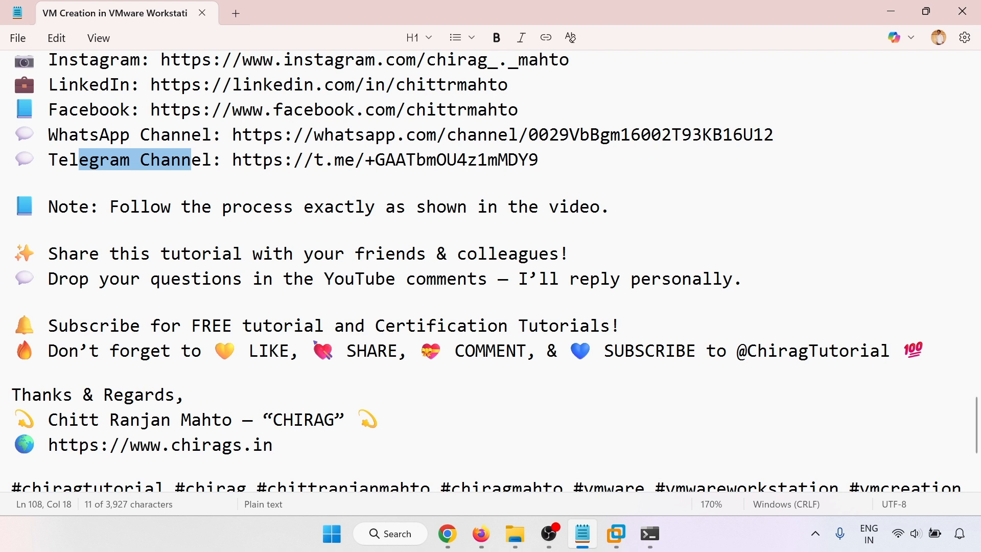
pyautogui.click(381, 418)
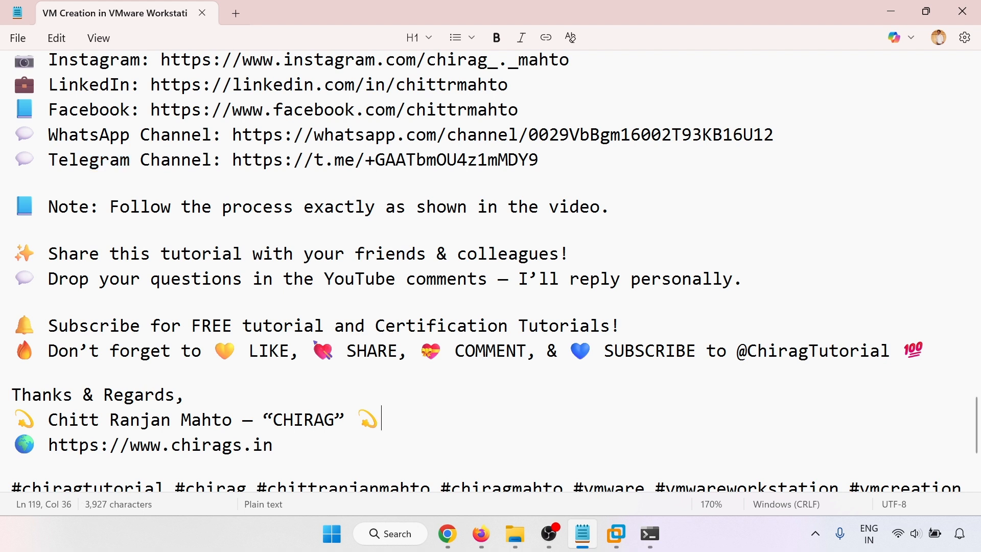